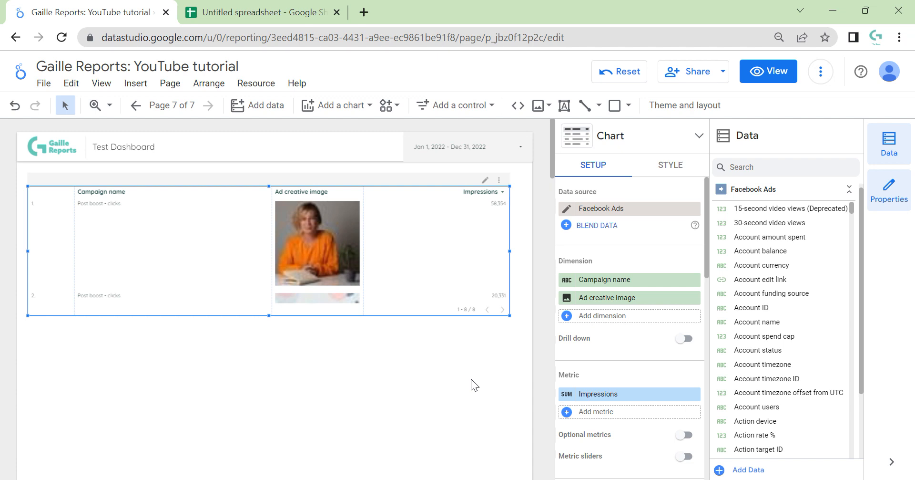
Open the table's Facebook Ads data source for editing and enlarge the editor to almost full height.
click(256, 84)
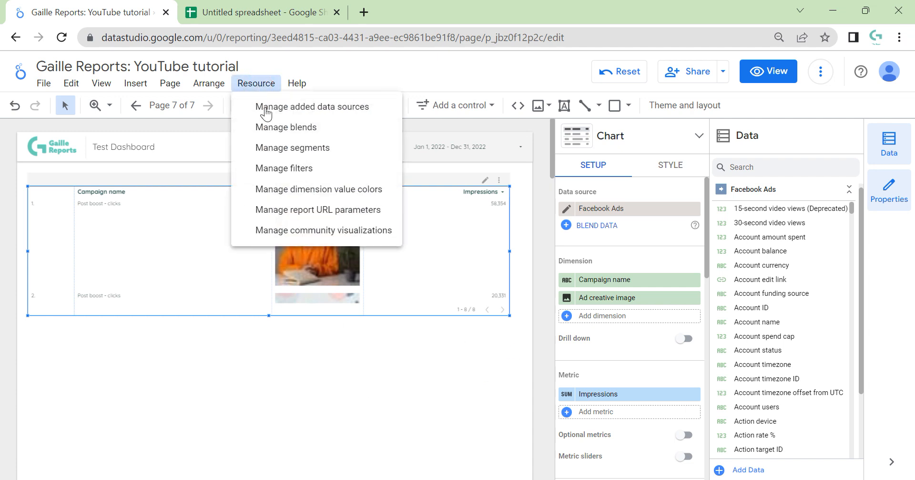
click(567, 209)
click(566, 209)
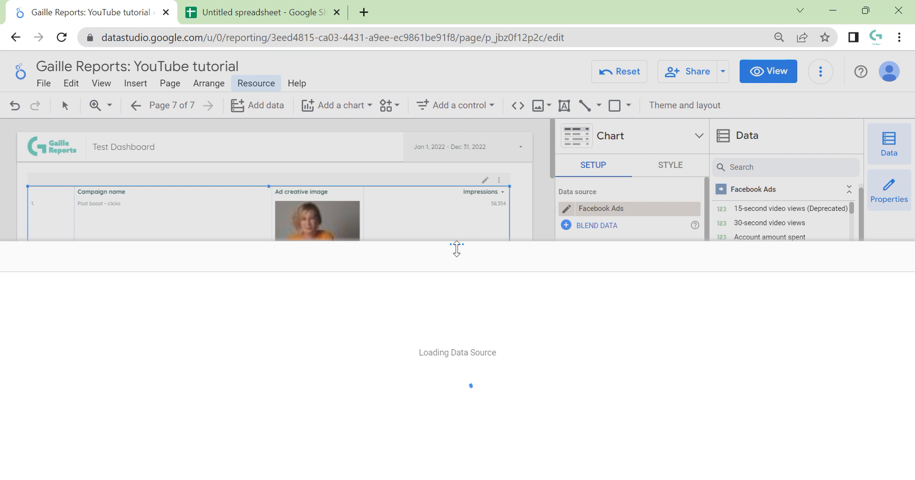
drag(457, 248, 451, 111)
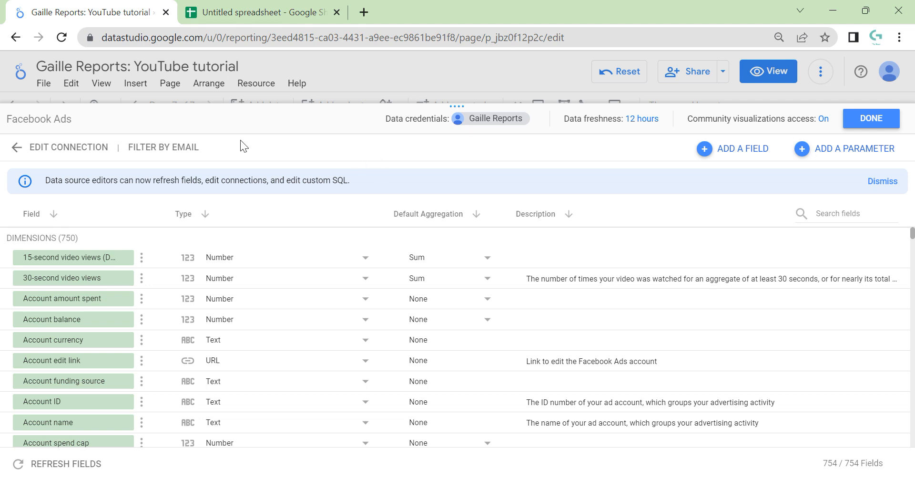
Rename the data source as "SM Facebook Ads - Gaille Reports 2".
click(94, 123)
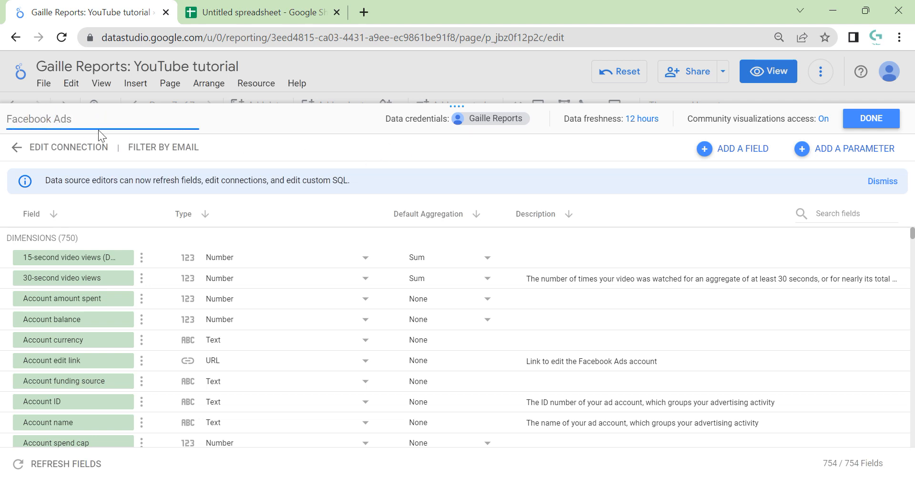
text(lala)
key(BackSpace)
key(BackSpace)
key(BackSpace)
key(BackSpace)
text(SM)
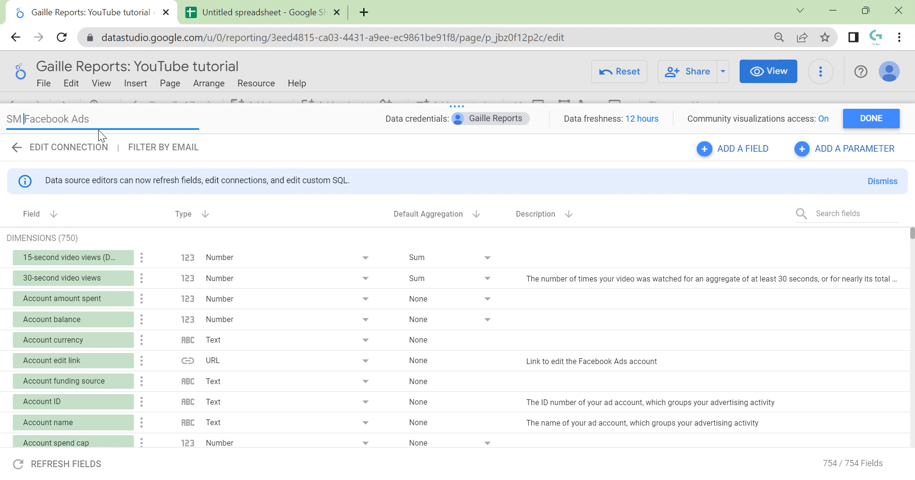
click(293, 118)
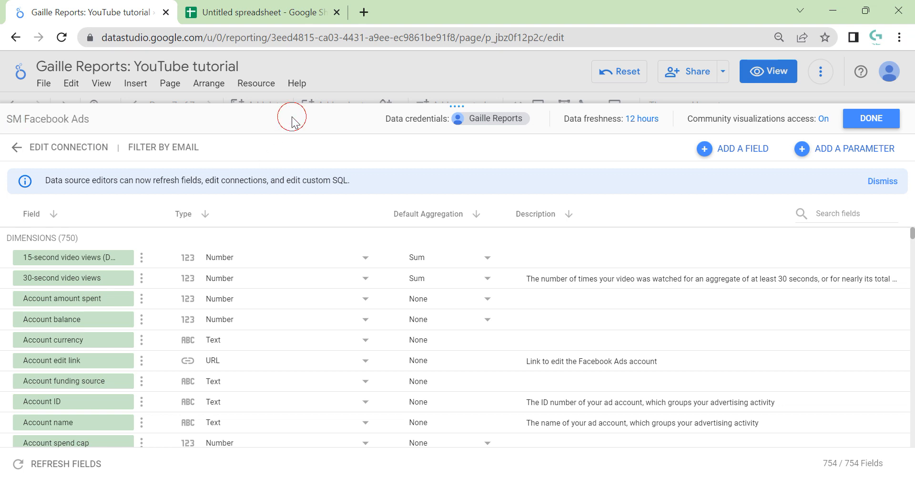
click(93, 118)
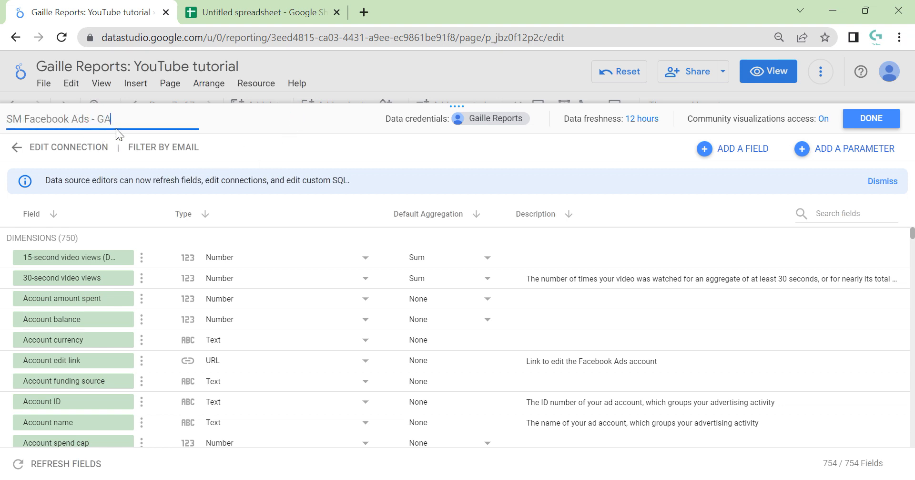
text(- Gaille Reports 2)
click(218, 110)
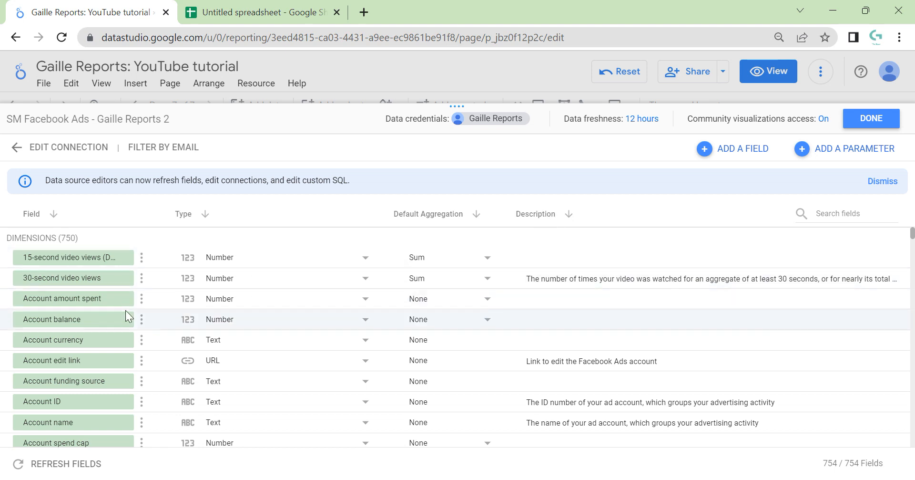
Review the data source's field list and its data freshness setting, and close the data source editor.
scroll(276, 365, down, 5)
drag(817, 472, 839, 460)
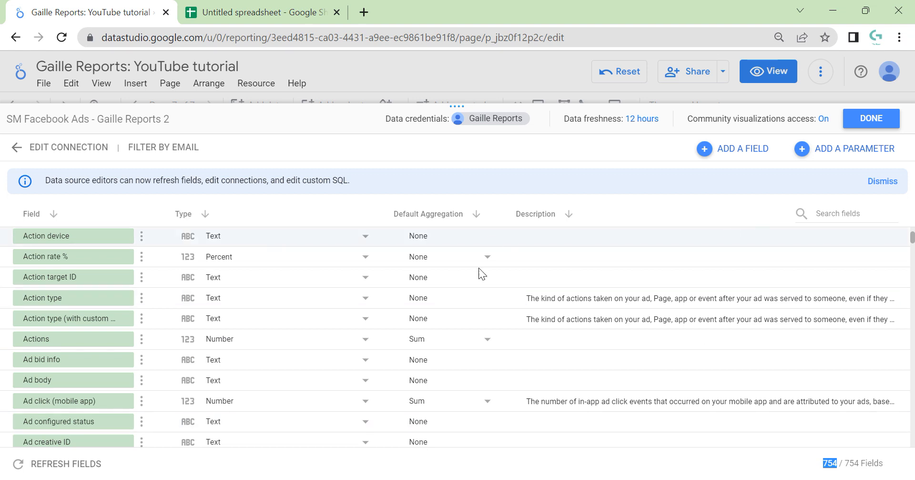
scroll(190, 310, up, 10)
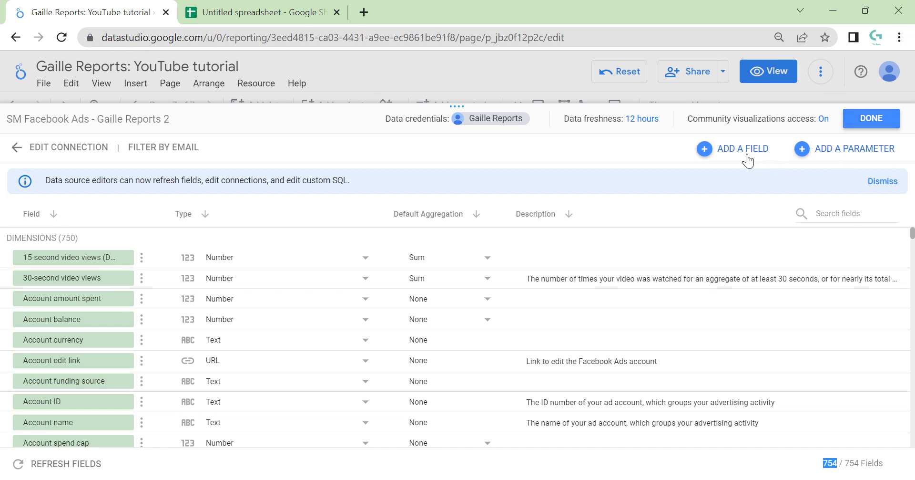
click(636, 119)
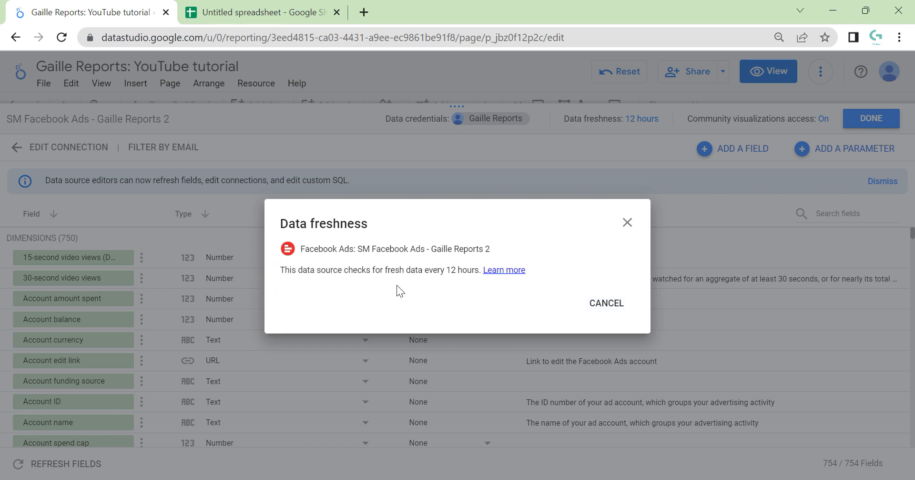
drag(526, 271, 264, 263)
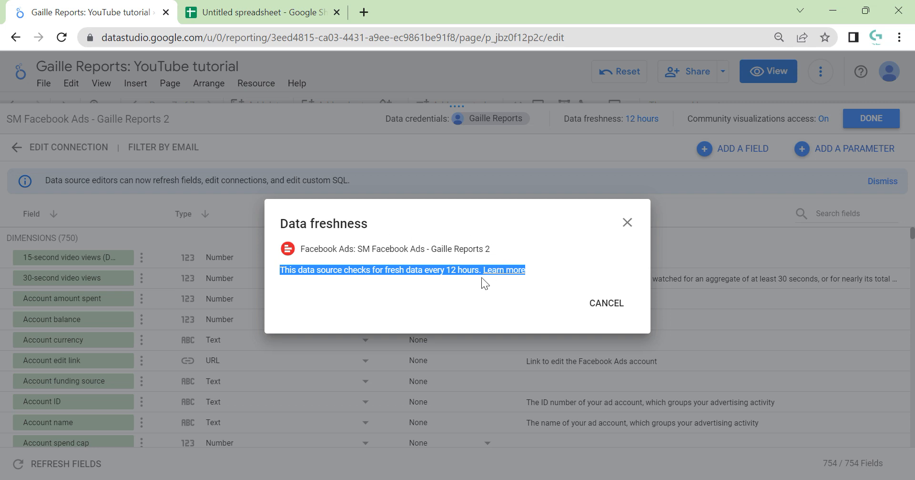
click(627, 222)
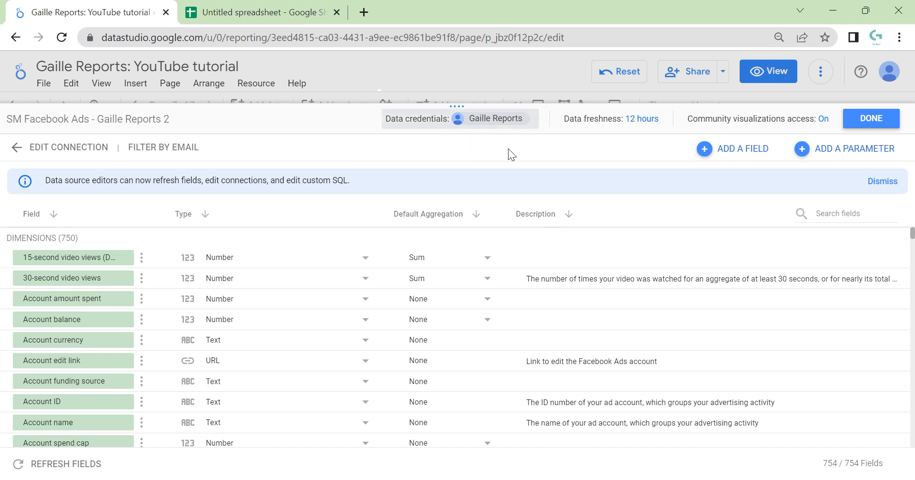
scroll(662, 317, down, 10)
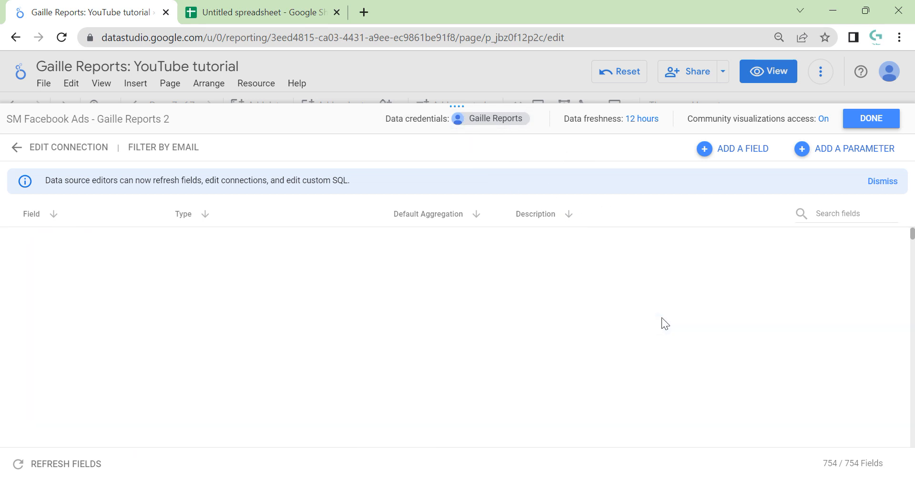
click(663, 317)
scroll(662, 317, up, 10)
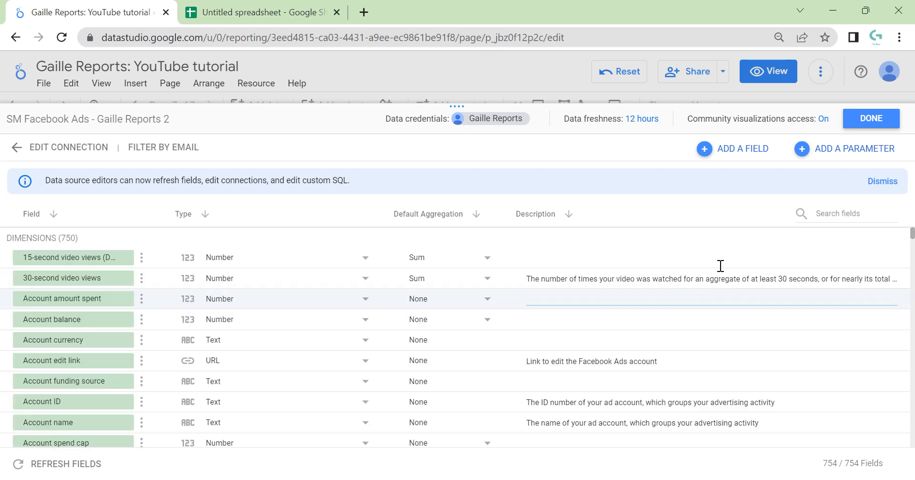
click(878, 124)
Move the table lower on the page and add the text "Facebook Ads Gaille Reprots overview" below the header.
drag(466, 244, 449, 356)
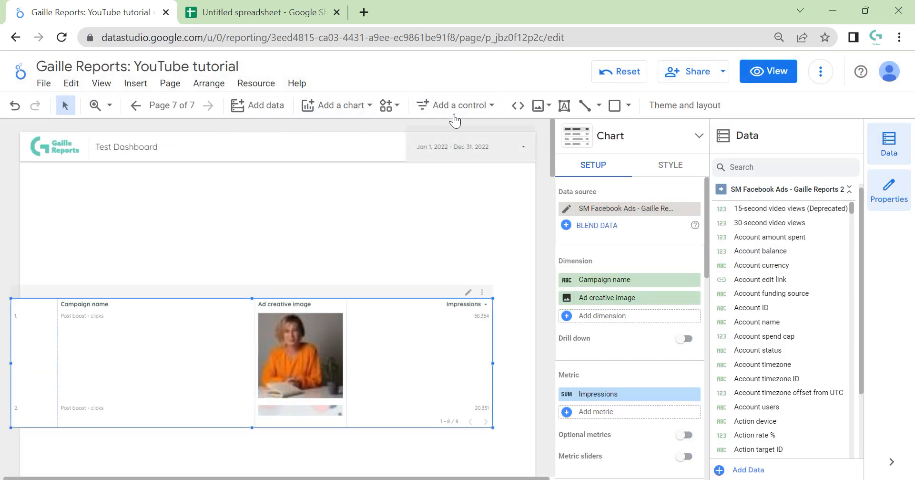
click(564, 105)
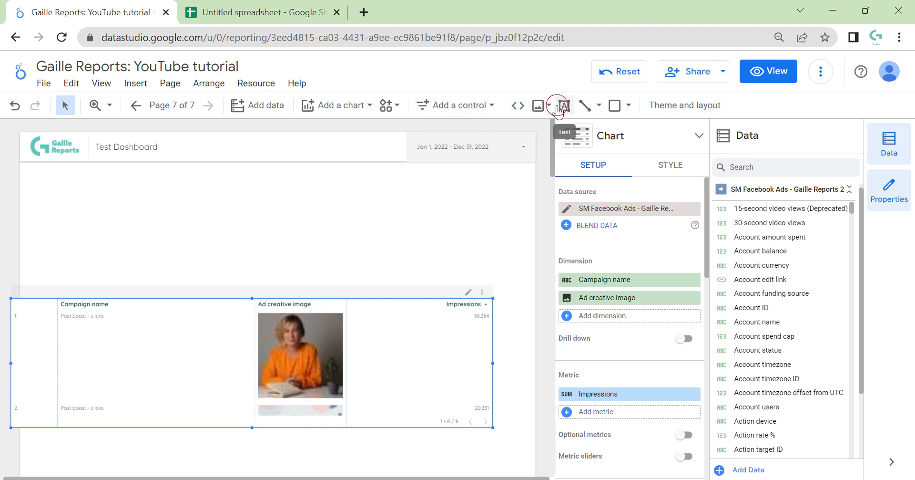
click(49, 178)
text(Fac)
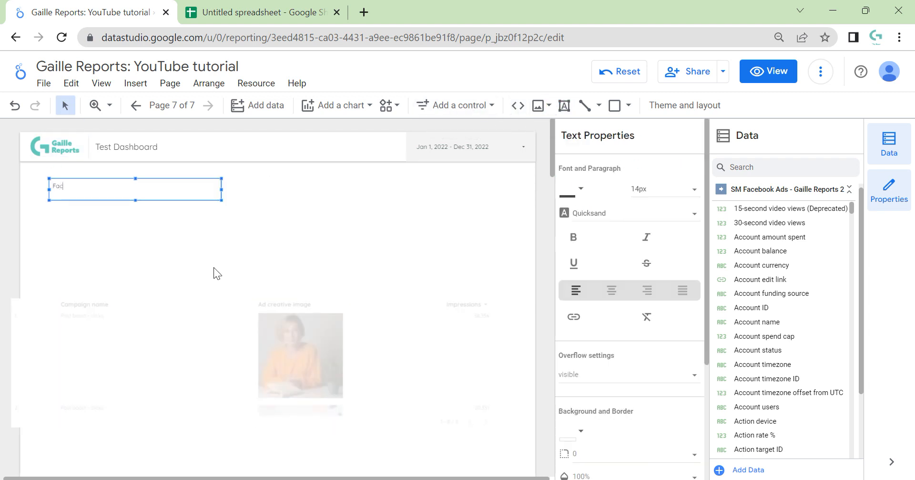
text(ebook Ads )
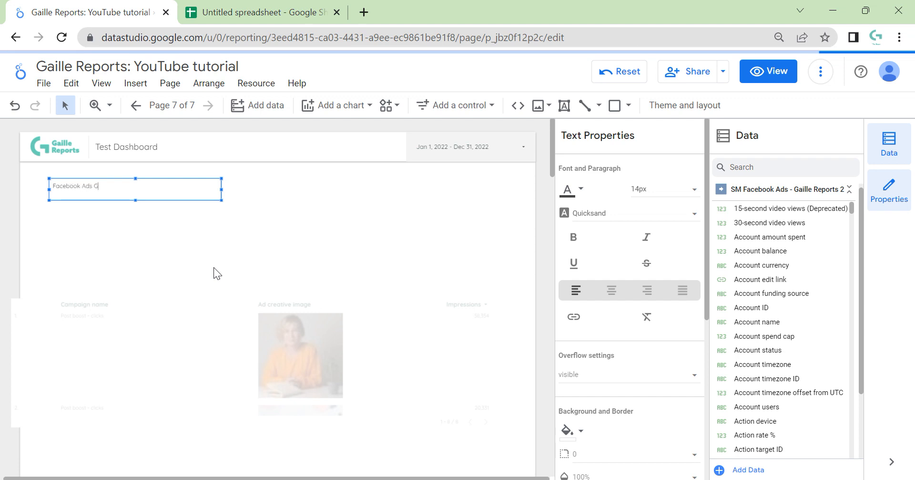
text(Gi)
key(BackSpace)
text(aille)
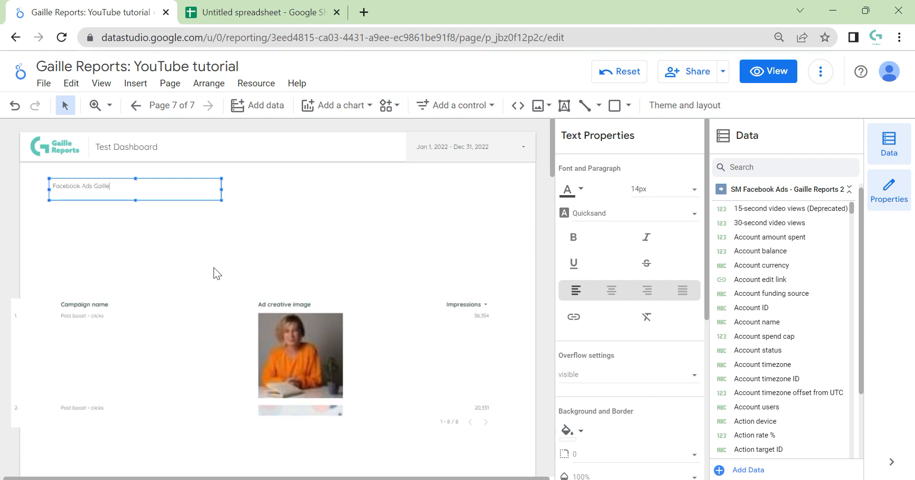
text( Reprots overview)
Set the font size of the whole overview title to 28px.
key(ctrl+a)
click(688, 191)
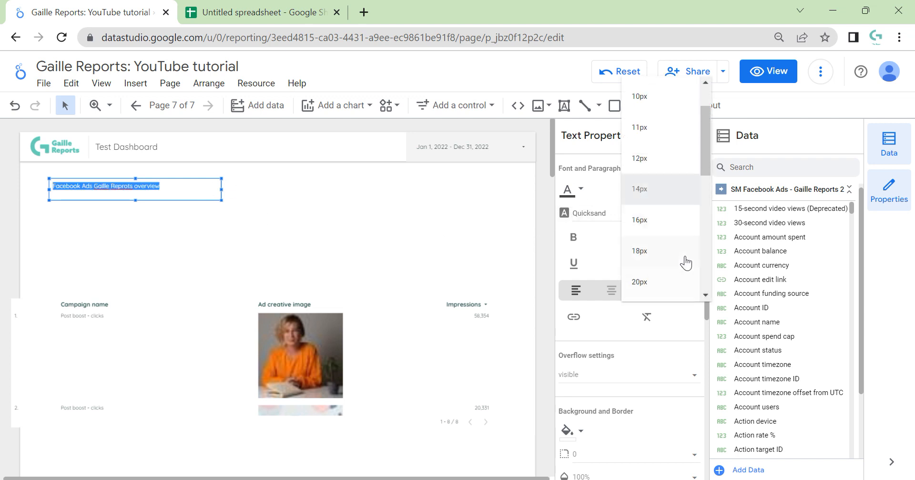
scroll(685, 255, down, 3)
click(678, 248)
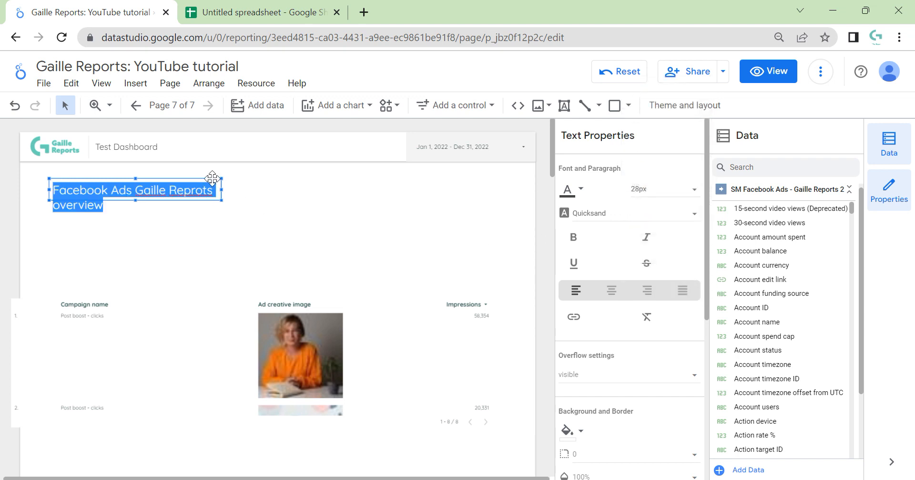
Widen the title's text box across almost the full page width and centre its text.
drag(223, 190, 523, 202)
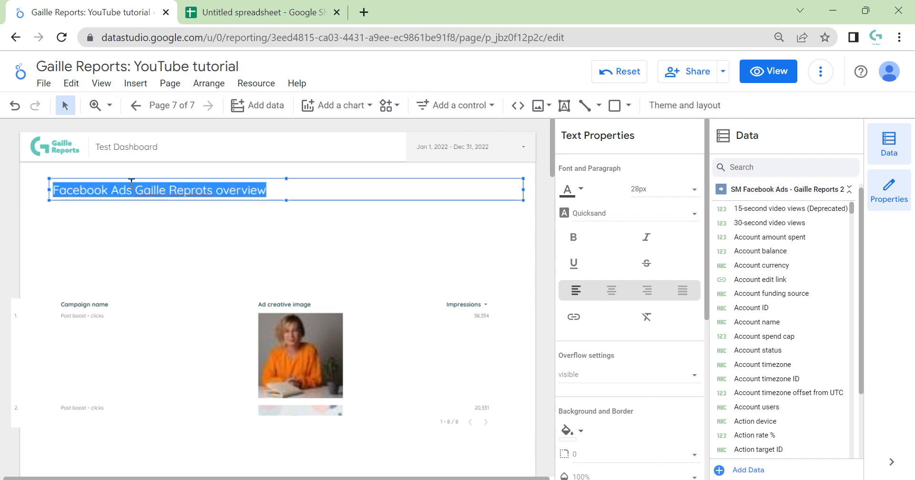
drag(47, 189, 34, 199)
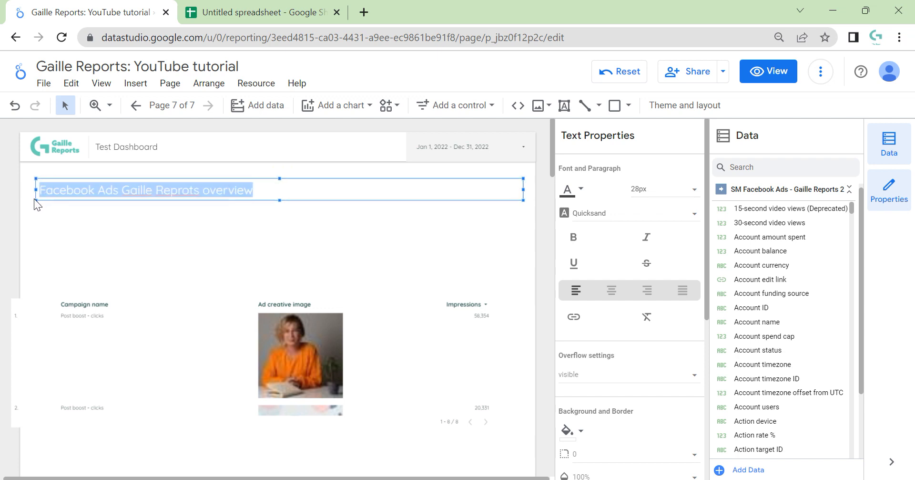
click(612, 289)
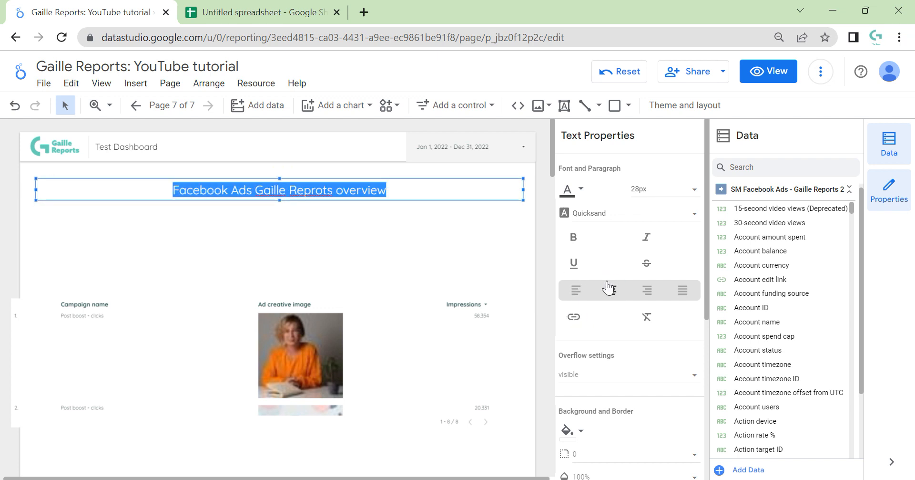
click(285, 227)
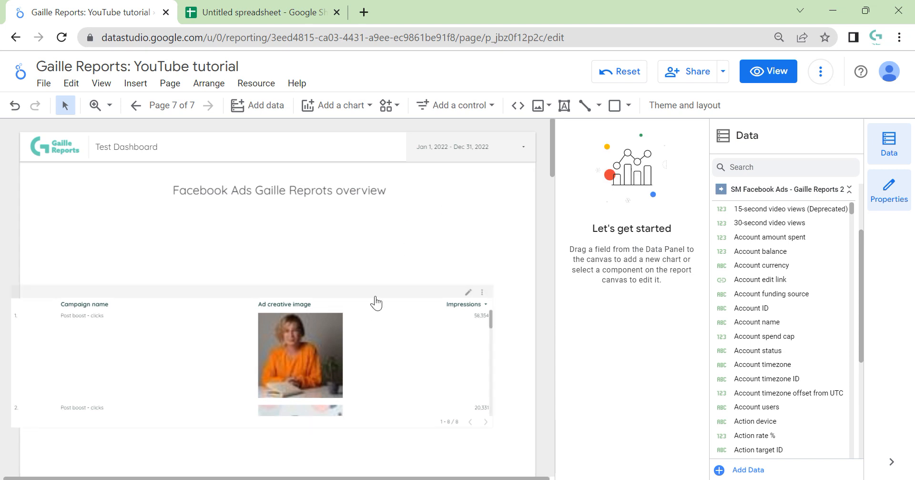
Move the campaign table up to directly beneath the overview title, within the page margins.
drag(374, 301, 388, 333)
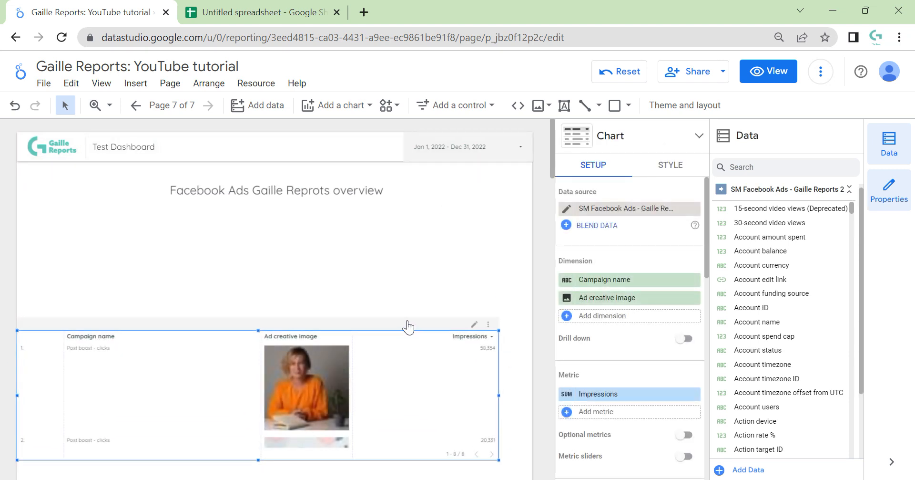
drag(390, 327, 406, 195)
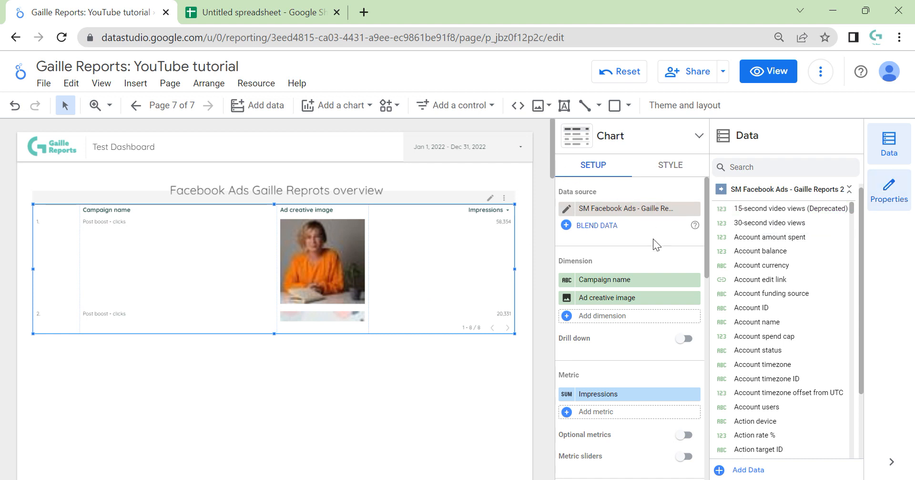
Replace the table's Campaign name dimension with Account name, found by searching the fields for "acc".
click(647, 285)
text(o)
key(BackSpace)
text(acc)
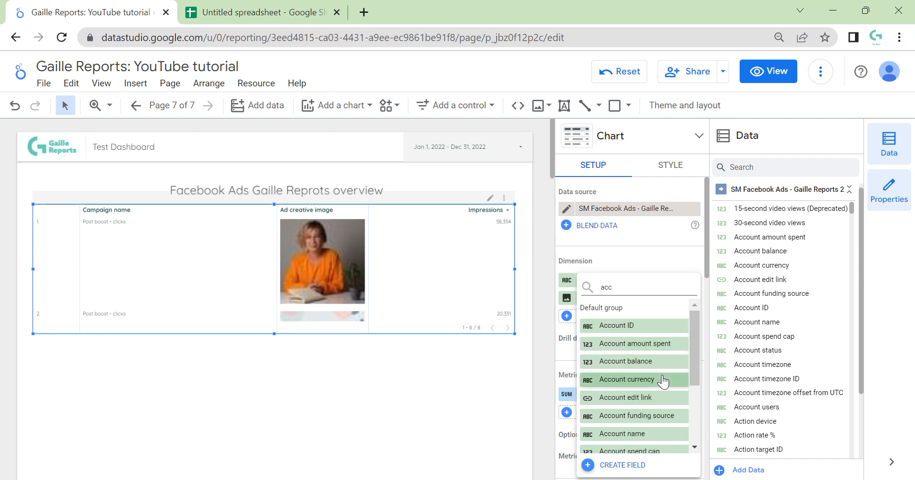
scroll(672, 396, down, 3)
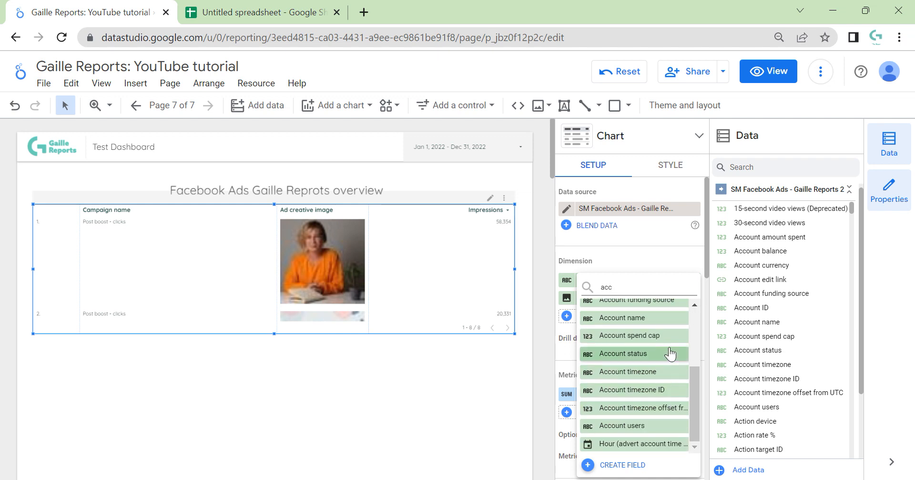
scroll(668, 355, up, 1)
scroll(668, 350, up, 3)
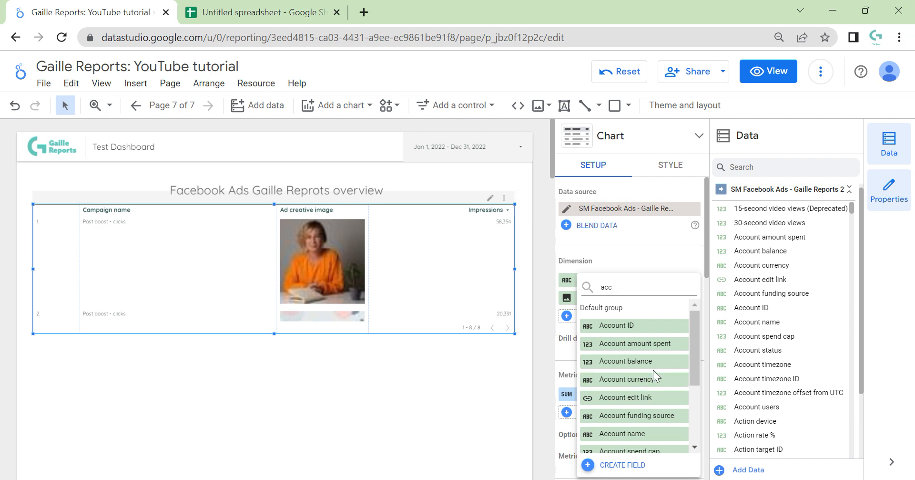
scroll(677, 361, down, 1)
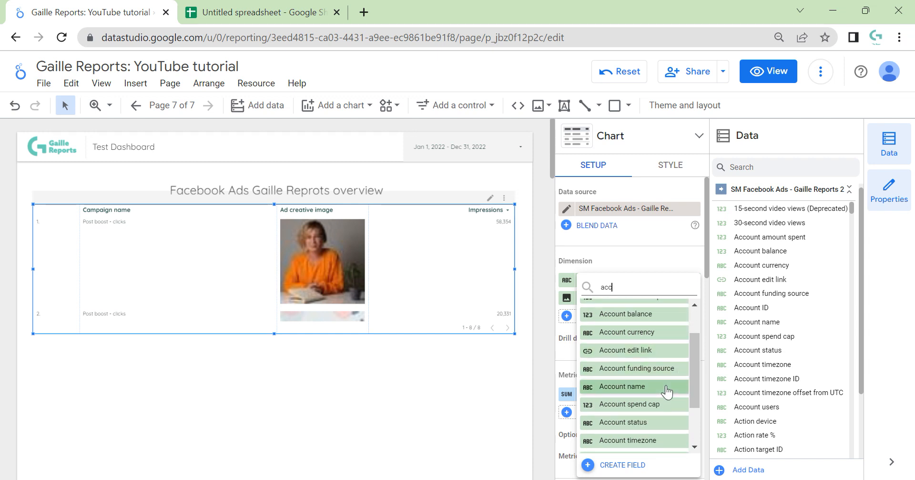
click(665, 385)
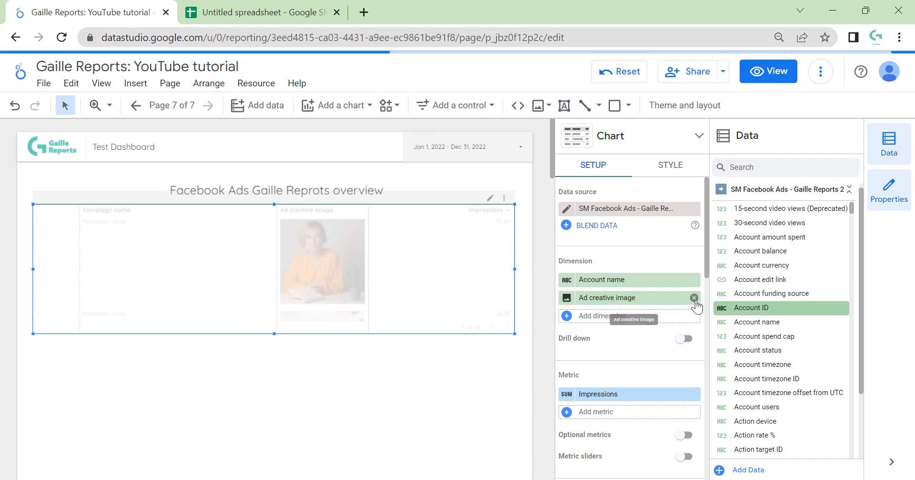
Replace the table's Ad creative image dimension with Campaign objective, found by searching the fields for "campa".
click(661, 317)
text(campa)
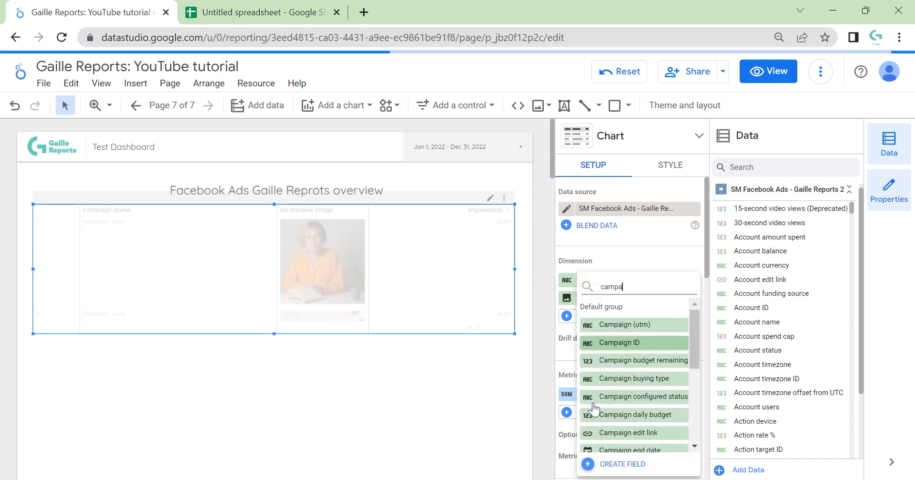
scroll(640, 404, down, 4)
scroll(640, 404, up, 10)
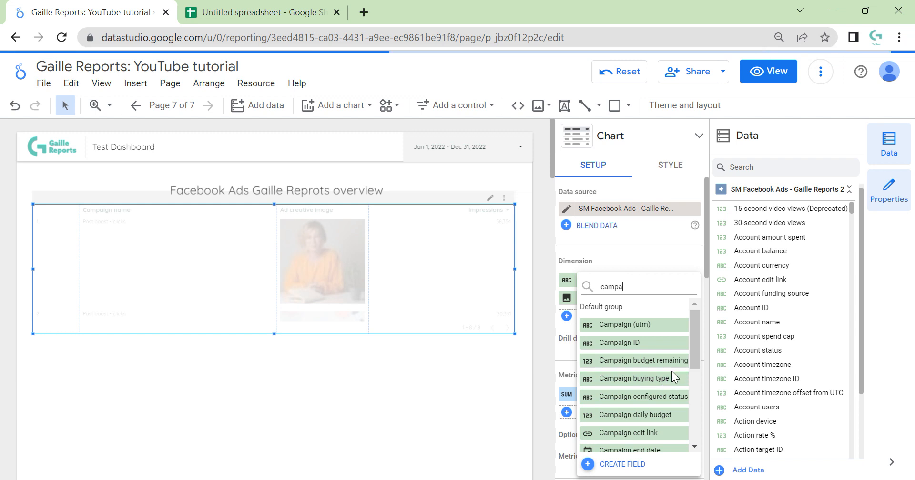
scroll(663, 395, down, 1)
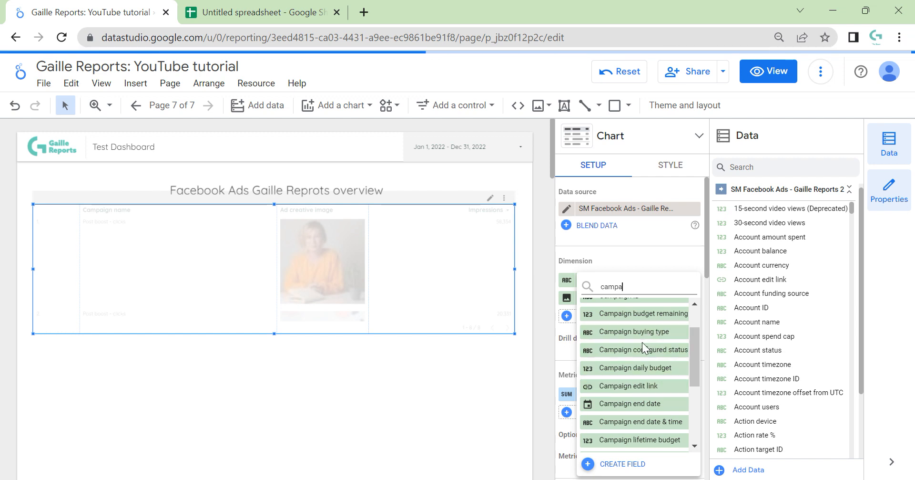
scroll(642, 351, down, 2)
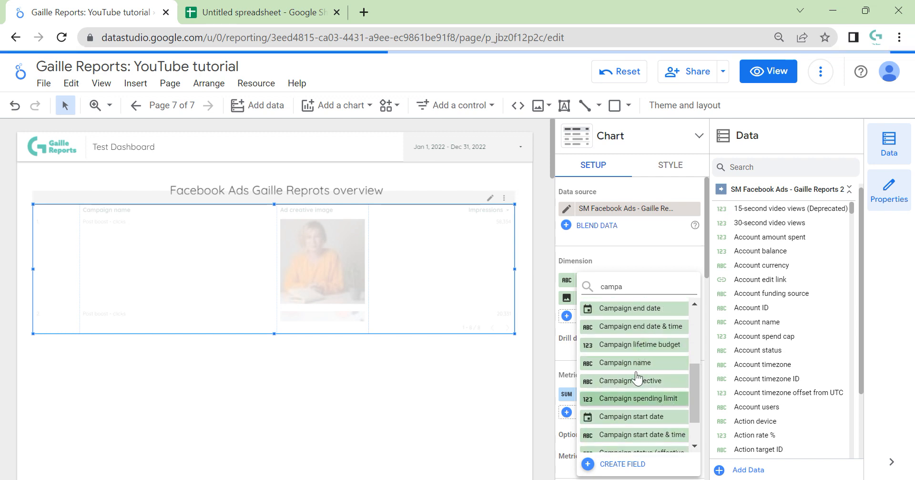
click(676, 382)
Add Campaign name as a table dimension, found by searching for "camp", and place it above Campaign objective.
click(593, 325)
text(camp)
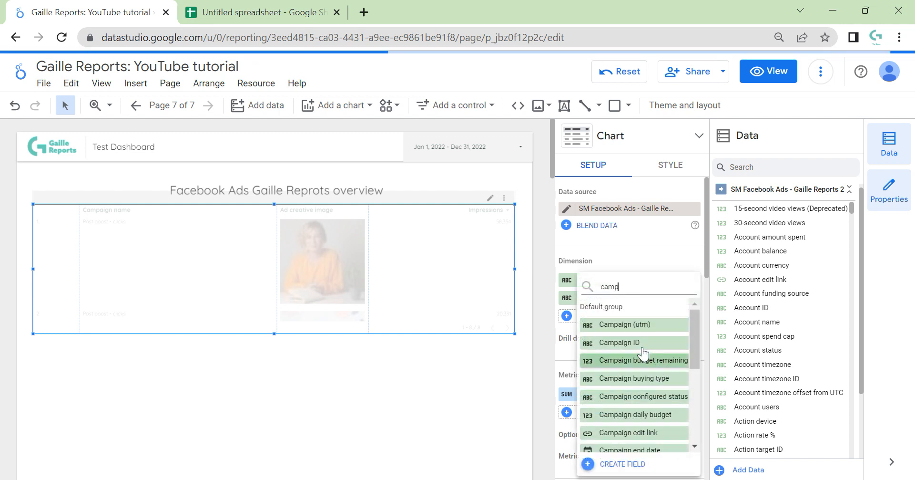
scroll(653, 376, down, 4)
click(640, 410)
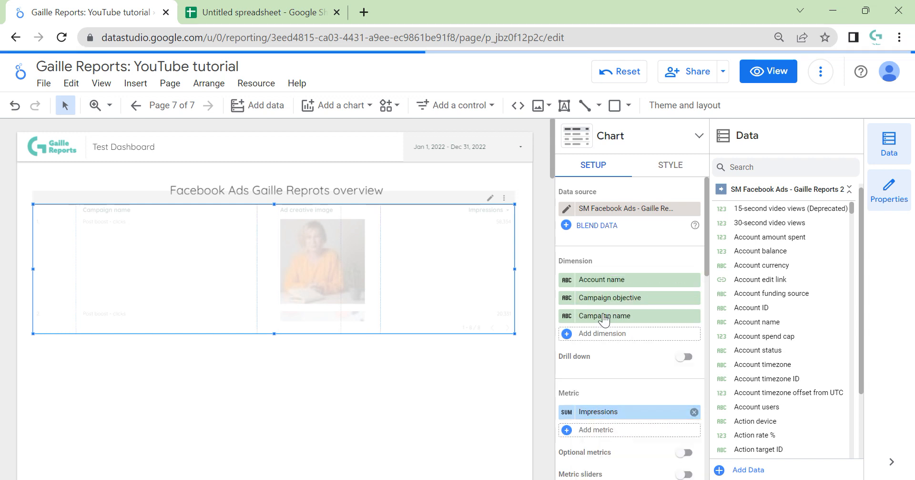
drag(615, 315, 619, 295)
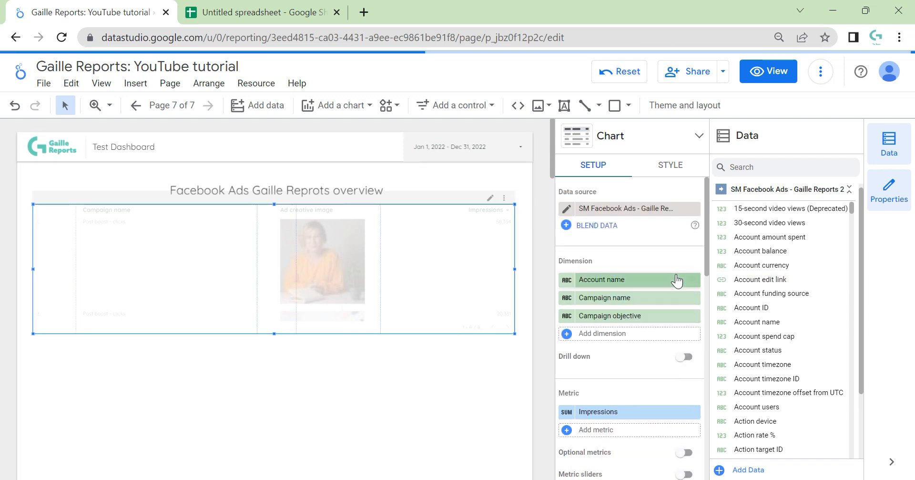
Remove the Account name dimension from the table and reload the report page.
click(694, 280)
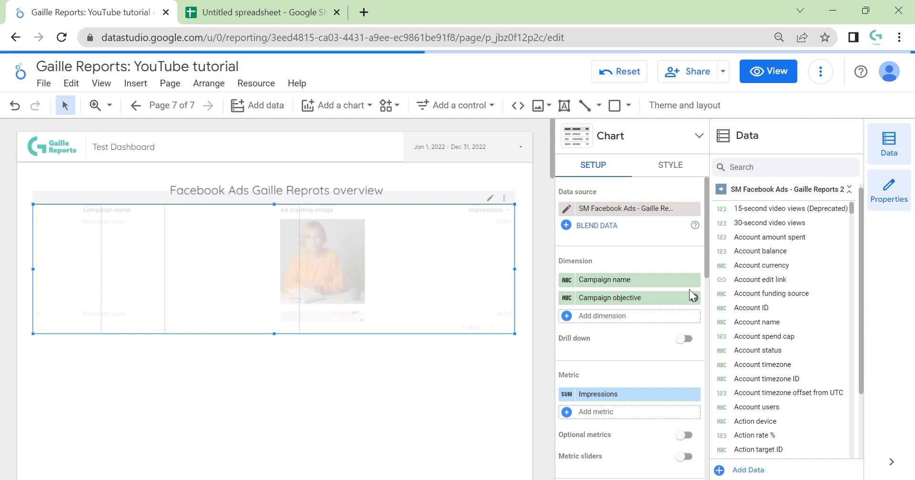
click(530, 37)
key(Return)
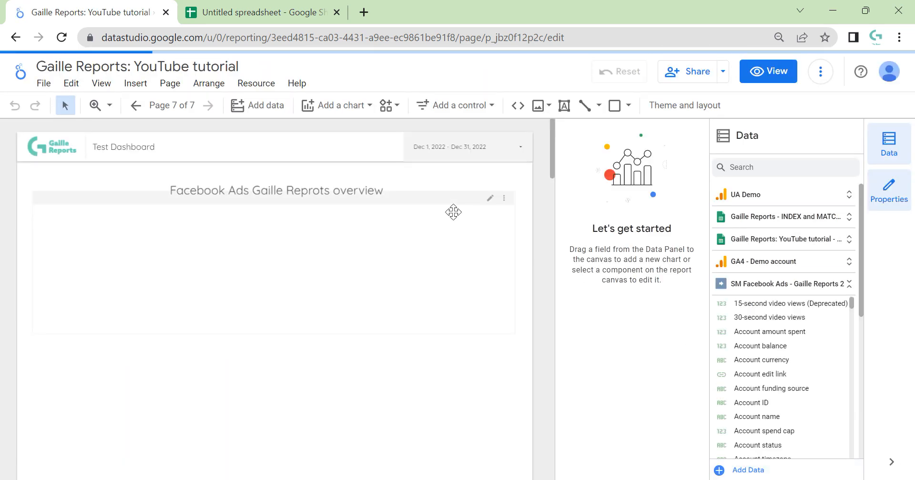
Remove the Impressions metric from the table.
click(419, 257)
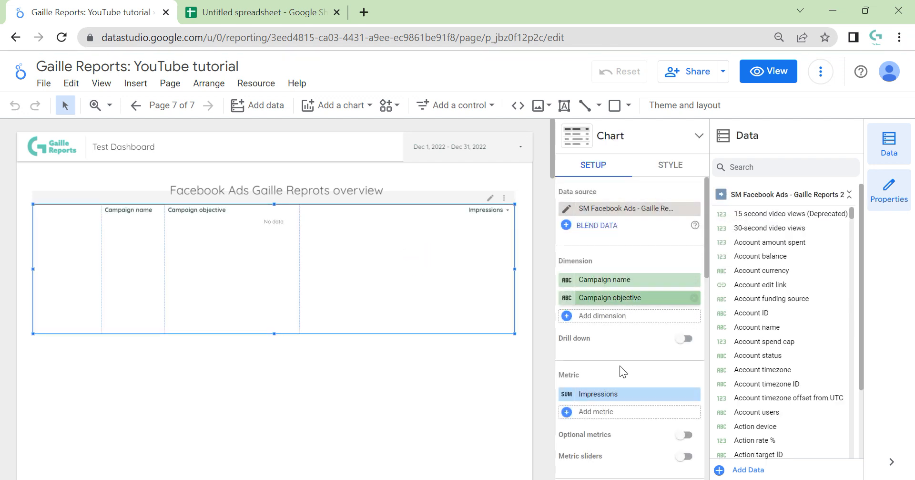
click(689, 393)
click(627, 252)
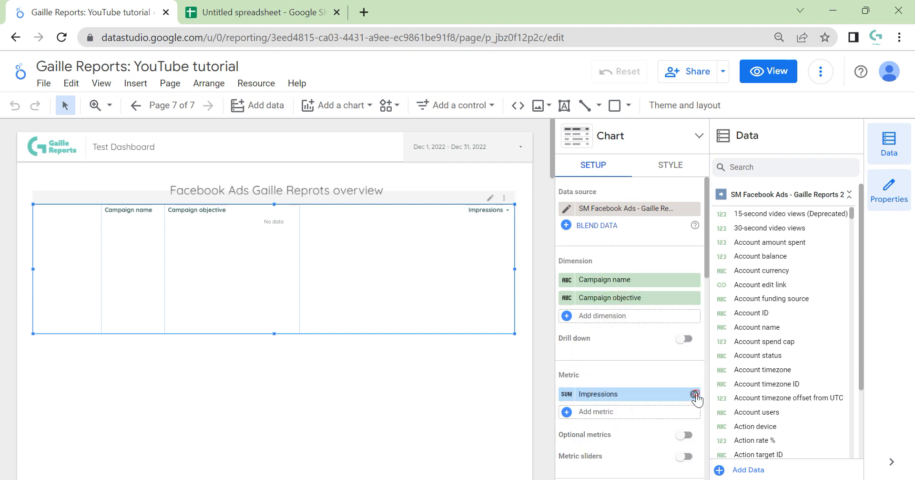
click(695, 394)
Set the date range control in the report header to Last year and apply it.
click(465, 148)
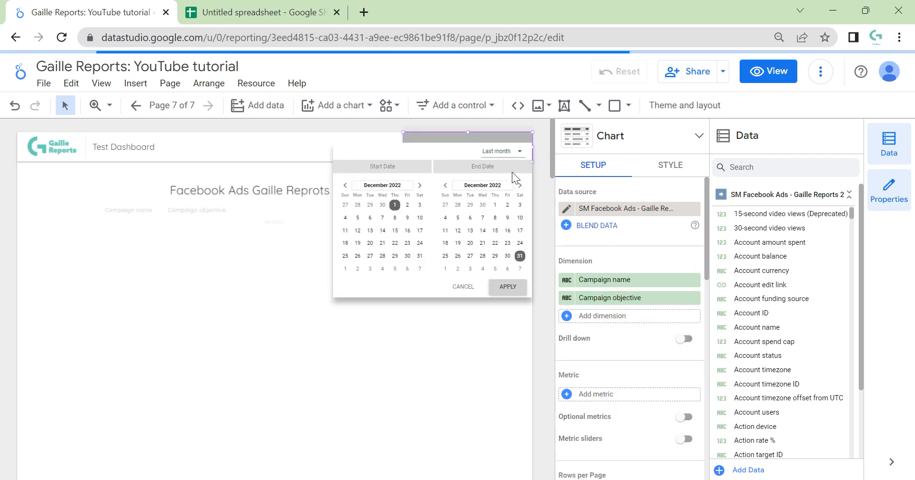
click(521, 152)
scroll(519, 191, down, 3)
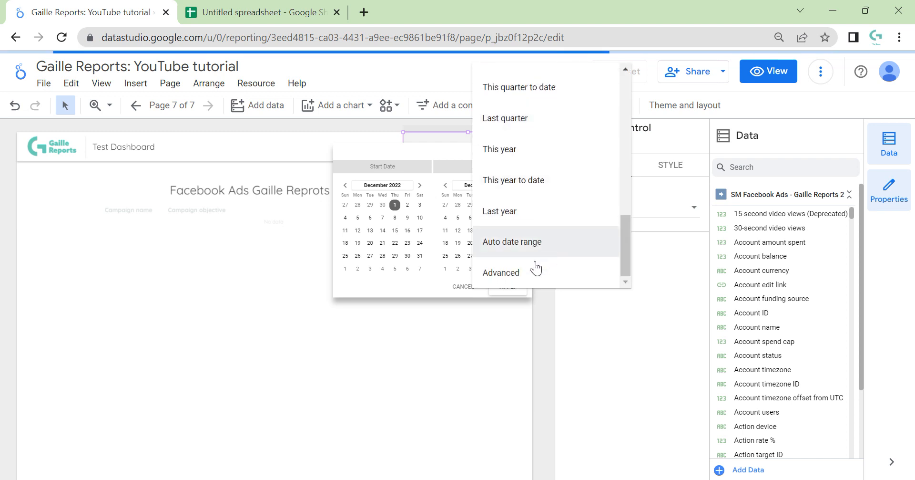
click(536, 208)
click(509, 287)
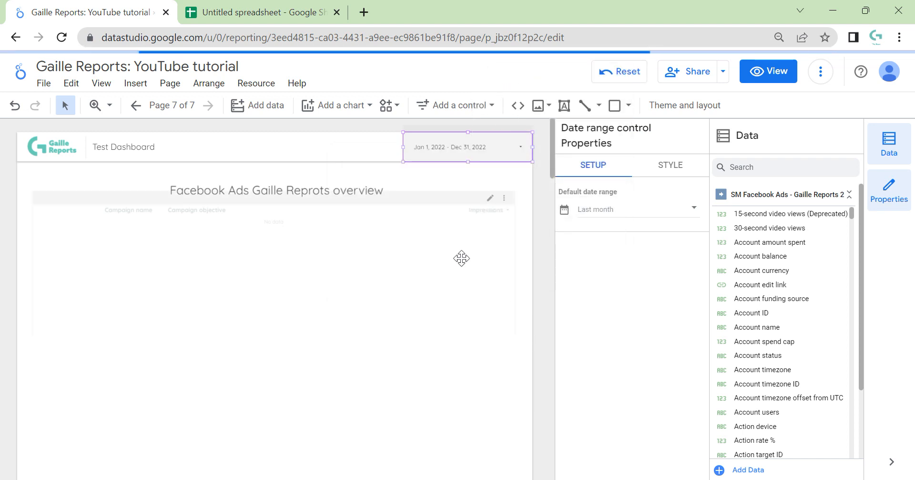
Set the date range control in the report header to Last quarter and apply it.
click(472, 238)
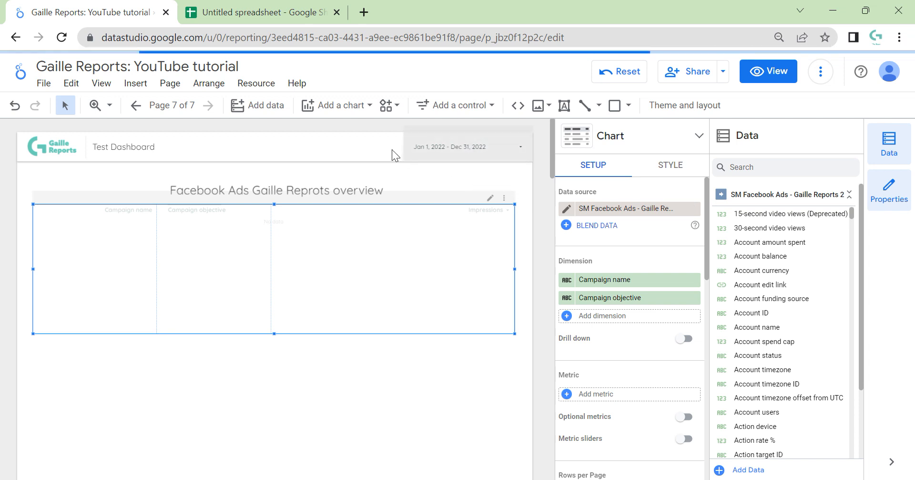
click(444, 150)
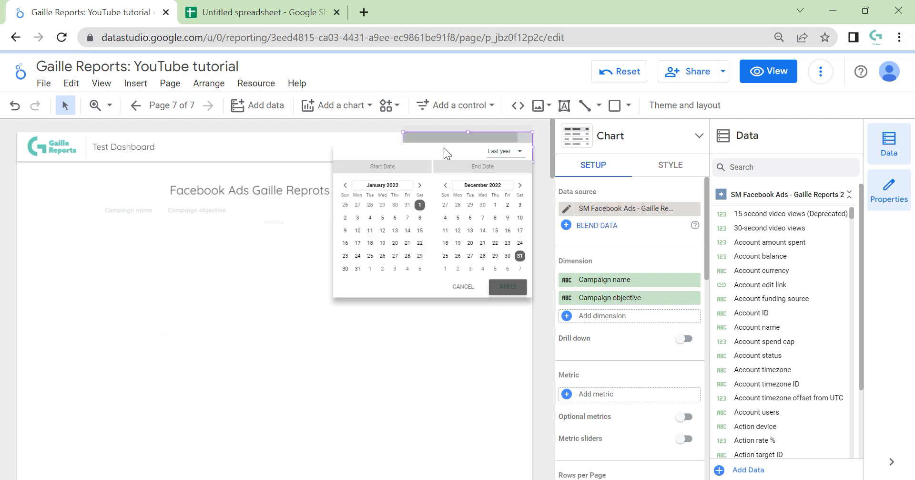
click(515, 151)
scroll(563, 173, up, 3)
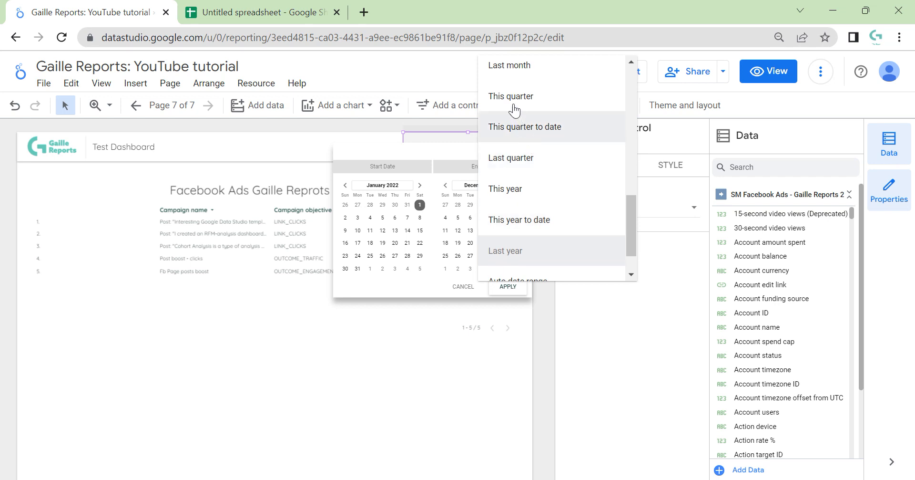
click(557, 157)
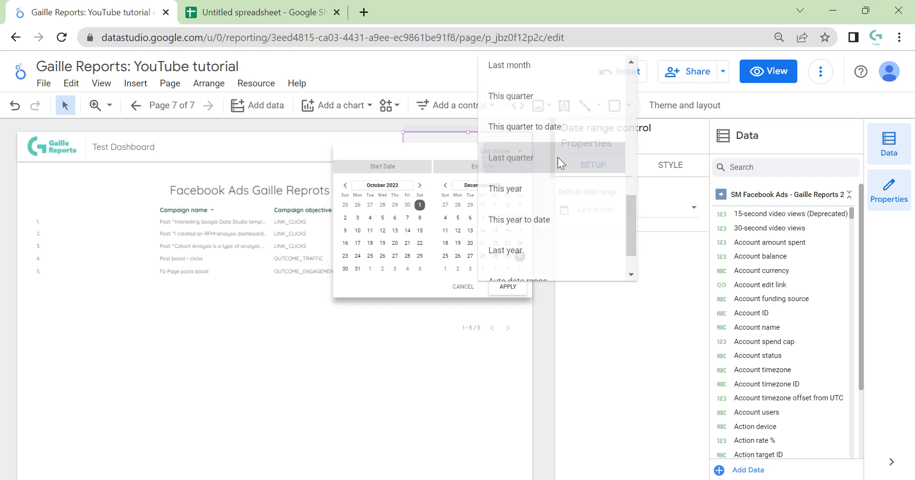
click(507, 291)
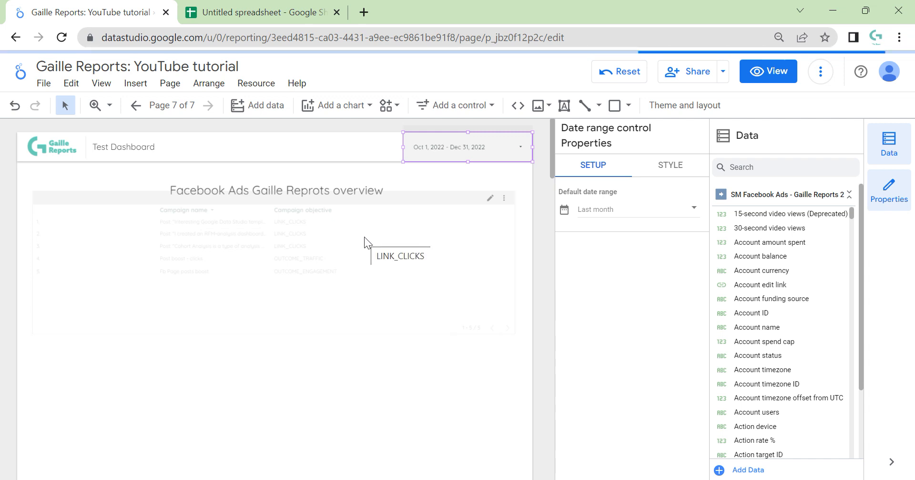
Narrow the table's row-number column so that the Campaign name column starts right beside the row numbers.
click(342, 345)
click(391, 244)
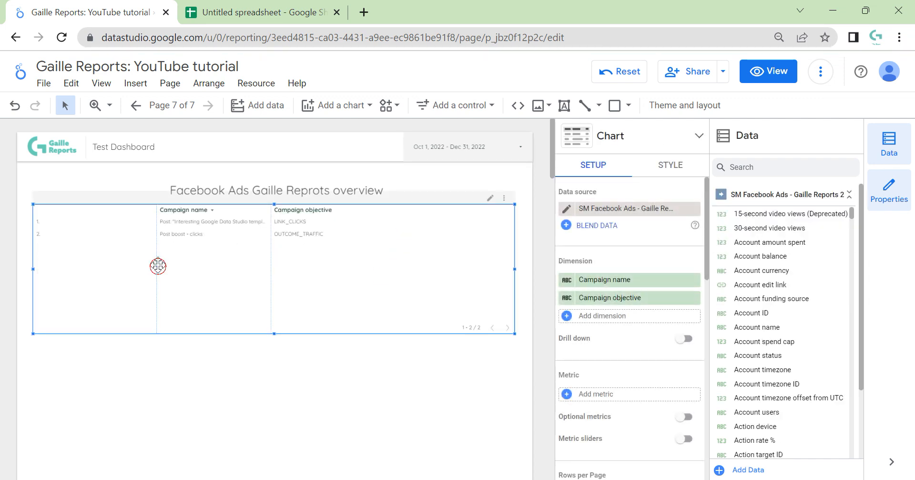
drag(158, 266, 54, 261)
key(ctrl+z)
drag(158, 254, 48, 255)
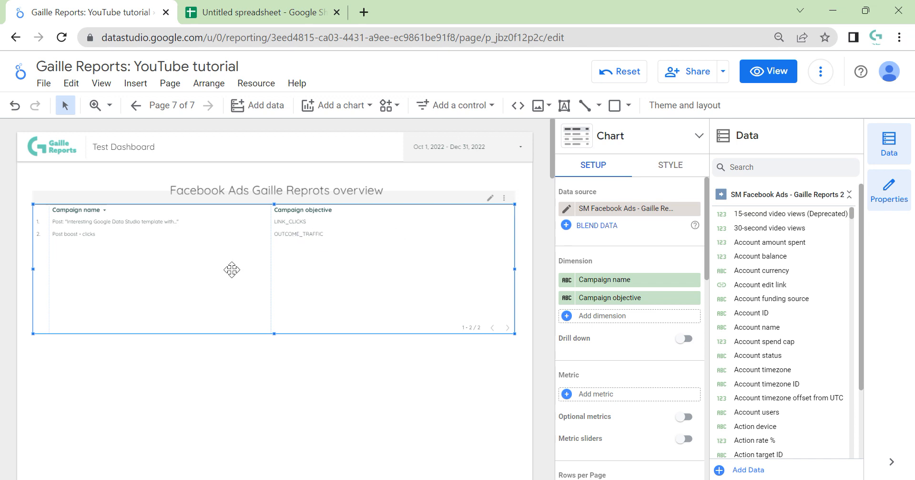
Add Ad set name as the table's third dimension, found by searching the fields for "ad set".
click(630, 320)
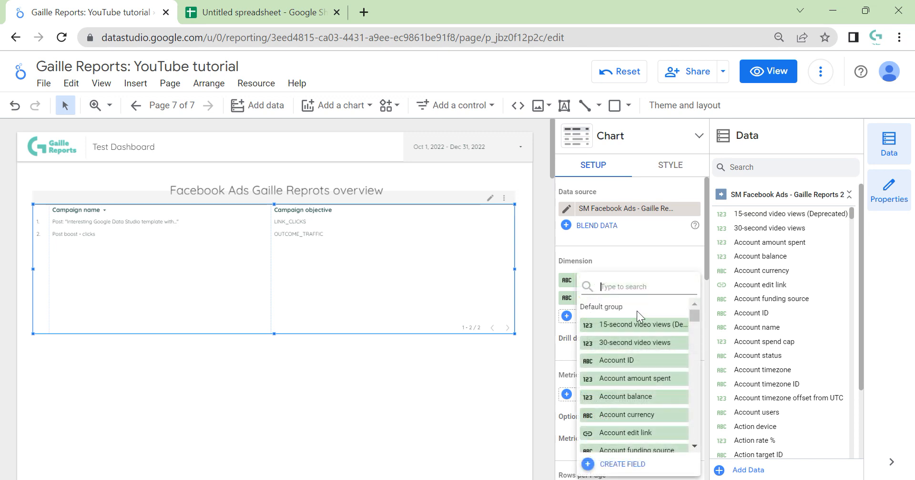
text(ad)
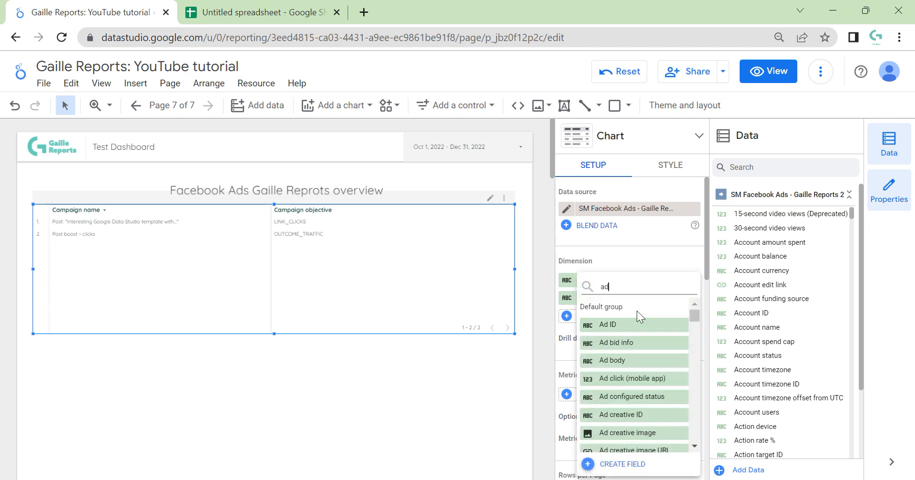
text( g)
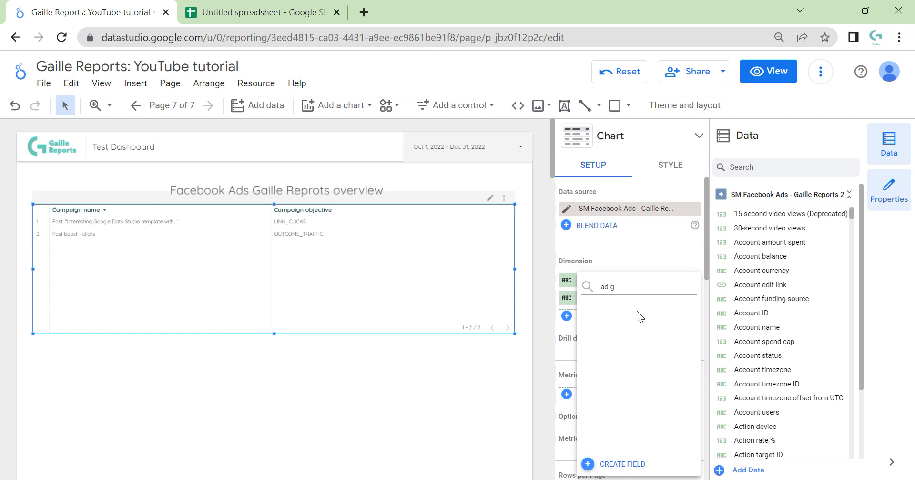
key(BackSpace)
key(BackSpace)
key(BackSpace)
key(BackSpace)
text(gro)
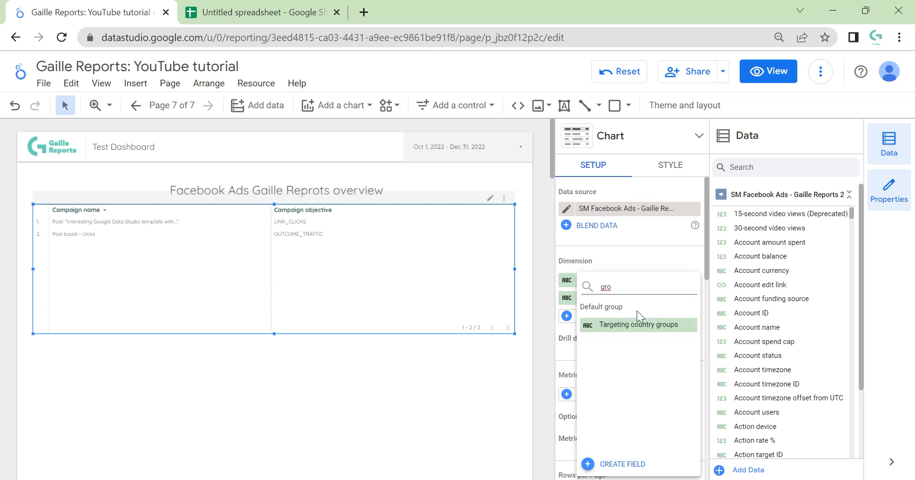
key(BackSpace)
key(BackSpace)
key(BackSpace)
text(ad)
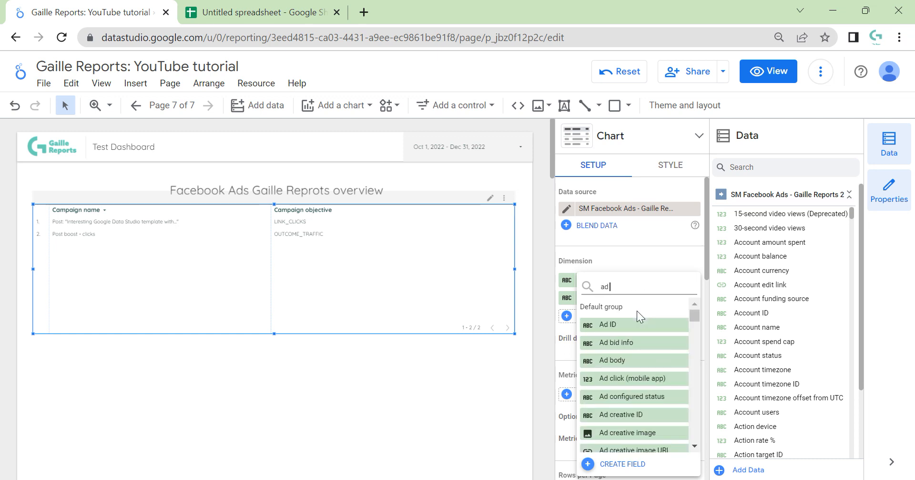
text( set)
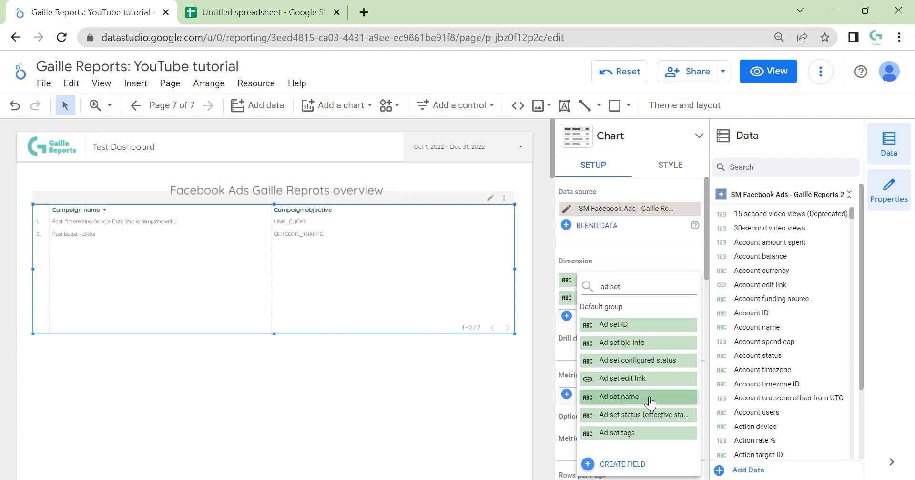
click(626, 397)
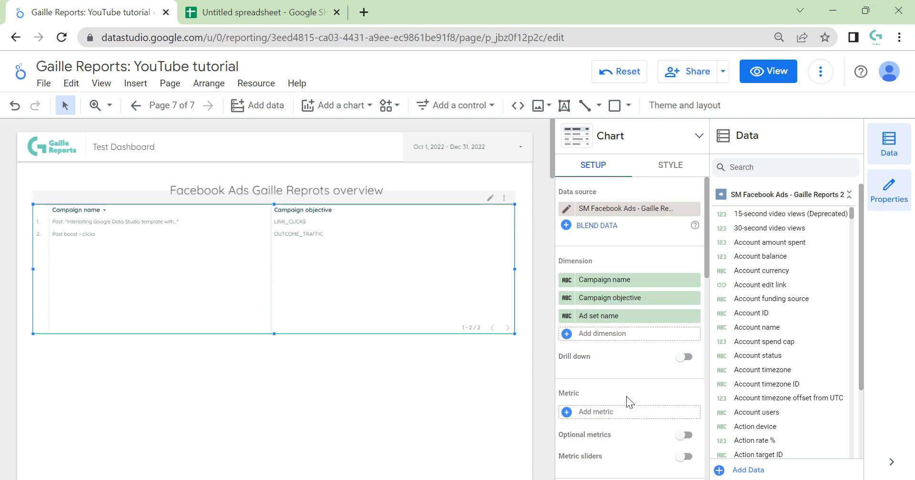
Add Ad name as the table's fourth dimension, found by searching the fields for "ad n".
click(618, 333)
text(ad)
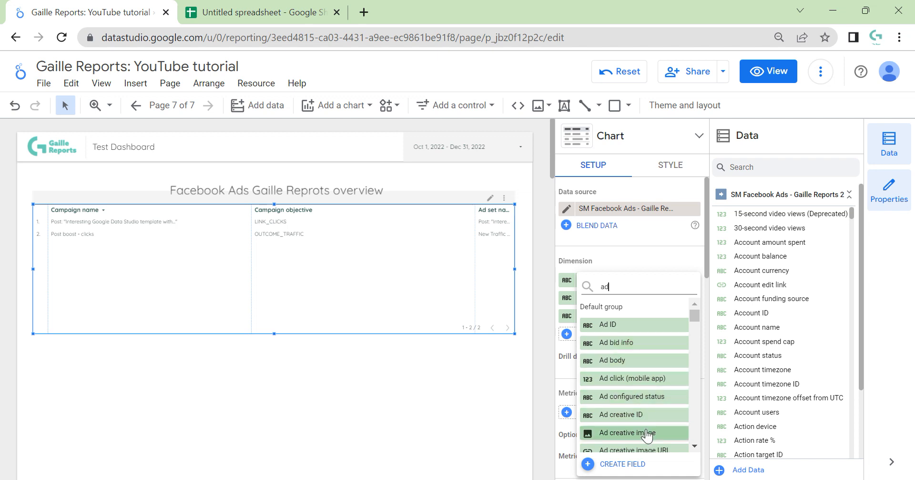
scroll(650, 423, down, 2)
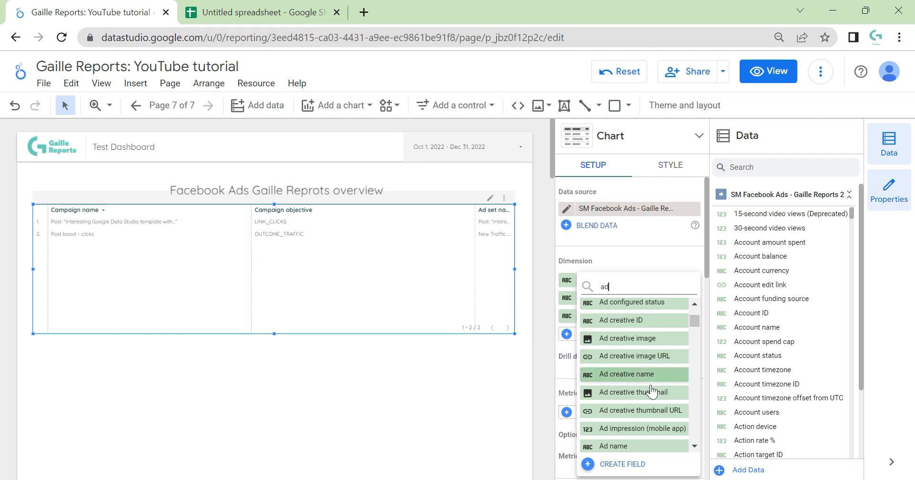
scroll(644, 402, down, 1)
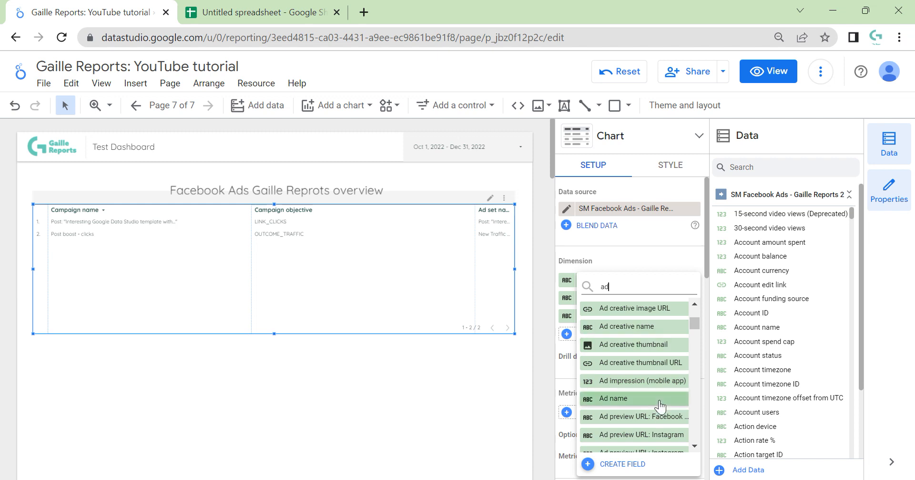
scroll(660, 405, down, 2)
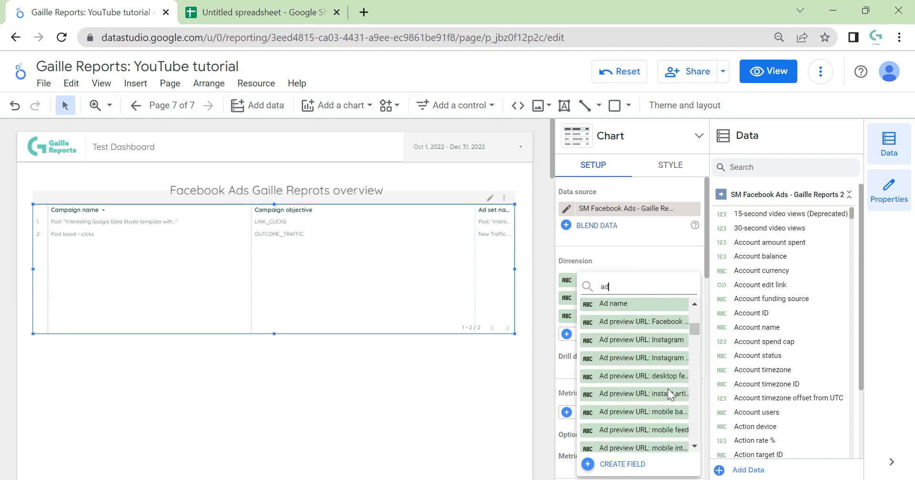
scroll(605, 360, down, 2)
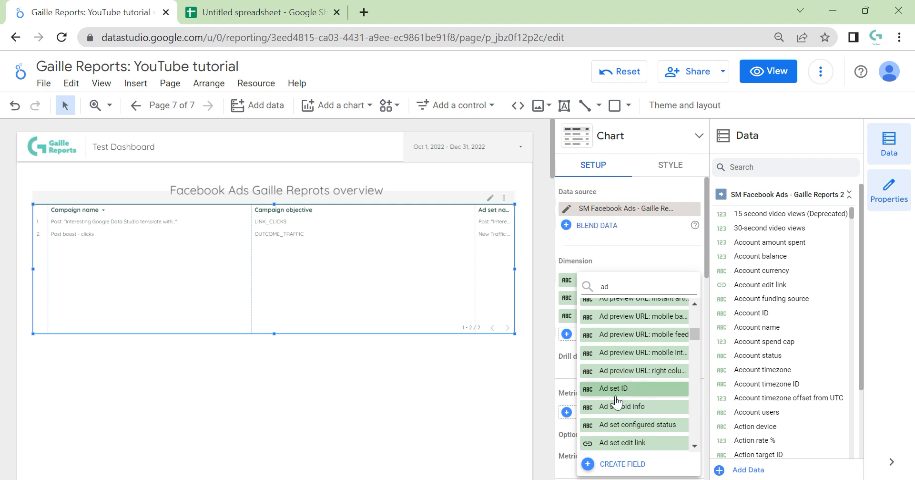
scroll(665, 409, up, 5)
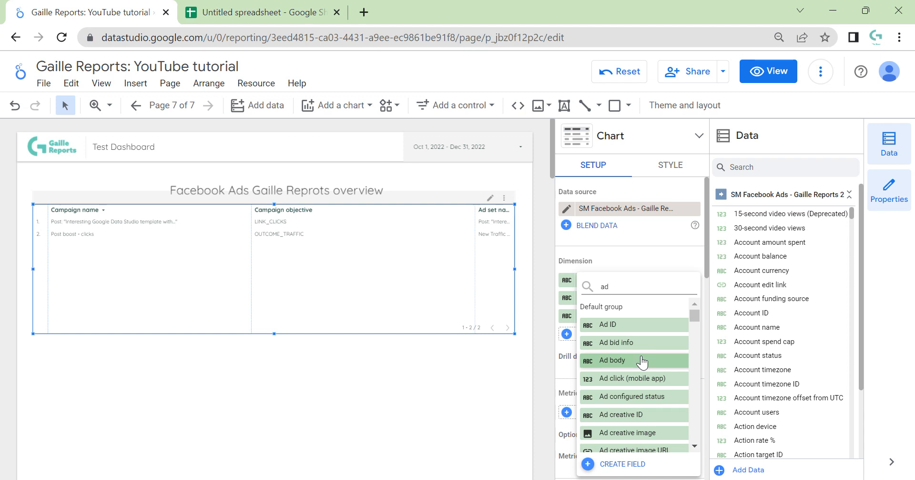
text(n)
click(649, 327)
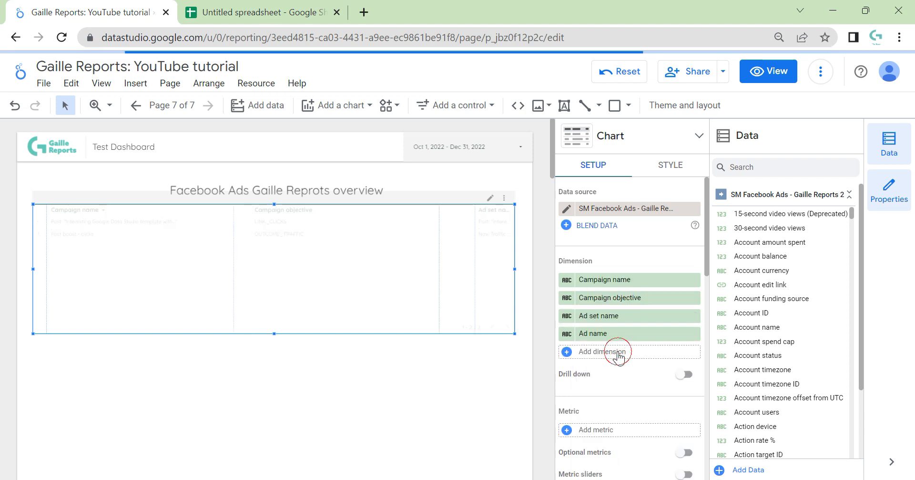
Add Ad body and Ad title as the table's next dimensions, found by searching the fields for "bod" and "tit".
click(618, 351)
text(bod)
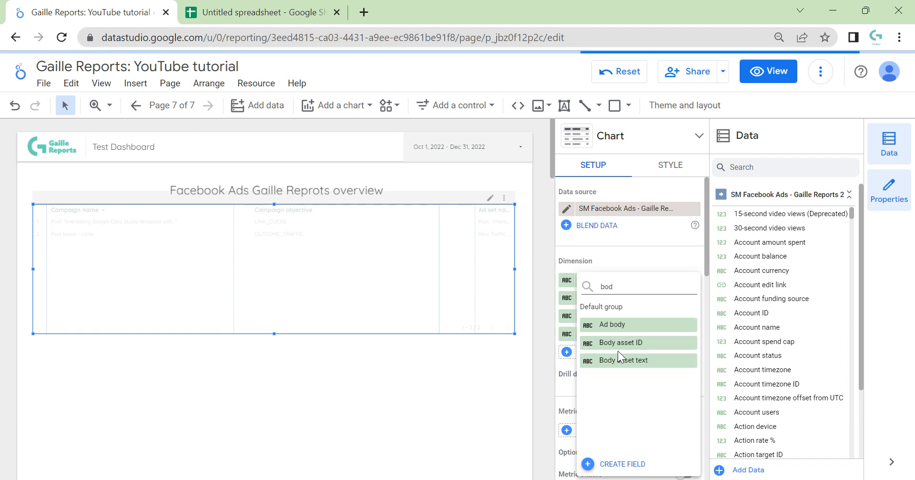
click(656, 324)
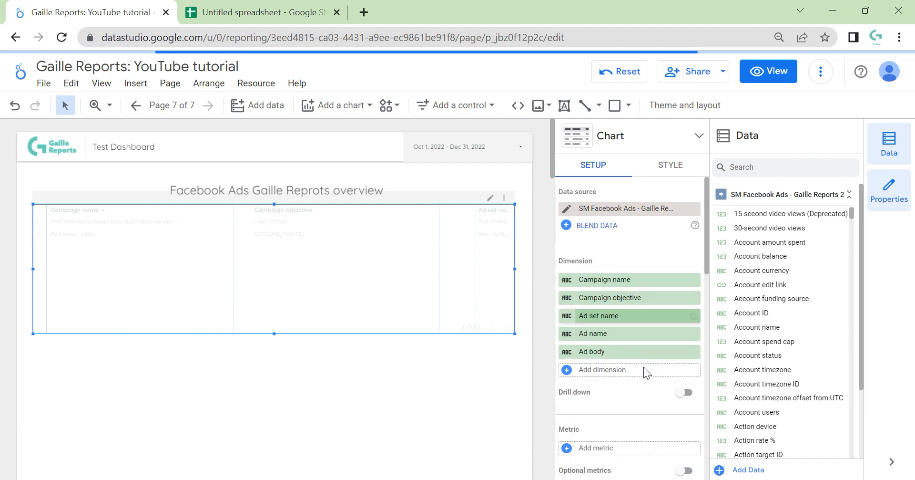
click(642, 368)
text(tit)
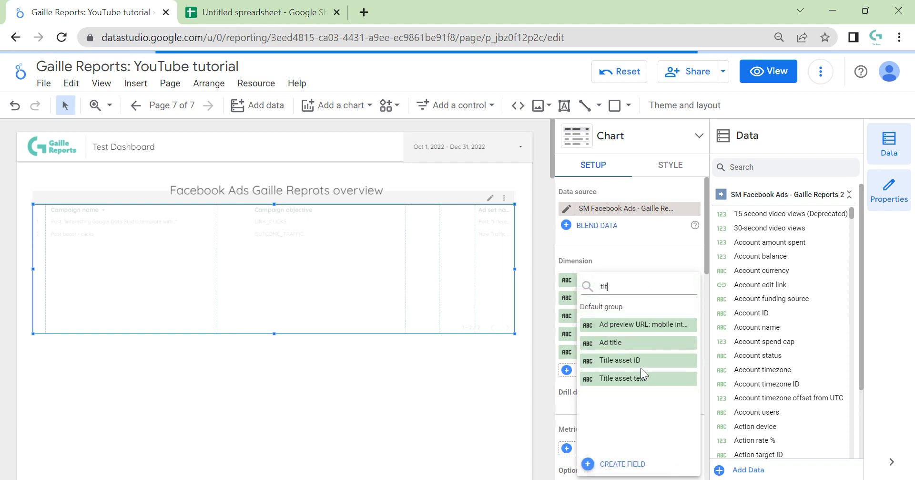
click(639, 342)
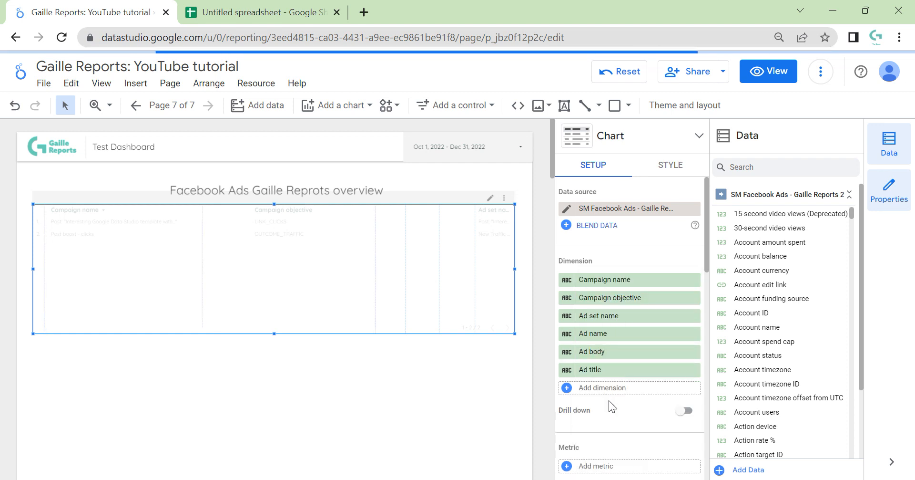
Add Ad creative image as the table's last dimension, and move Ad title above Ad body in the dimension order.
click(628, 393)
text(im)
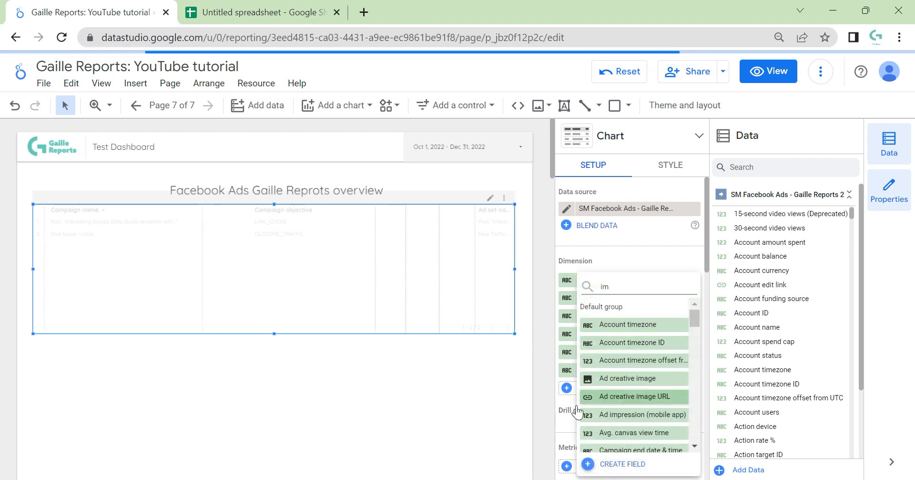
click(649, 379)
drag(613, 370, 605, 354)
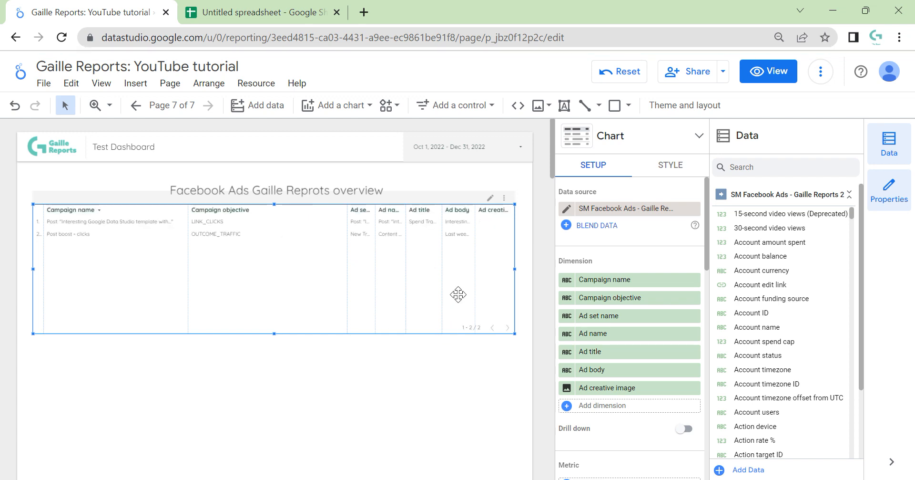
Fit the table's columns to their data, and widen the Ad creative image column so the images show larger.
right_click(256, 258)
mouse_move(339, 351)
click(413, 361)
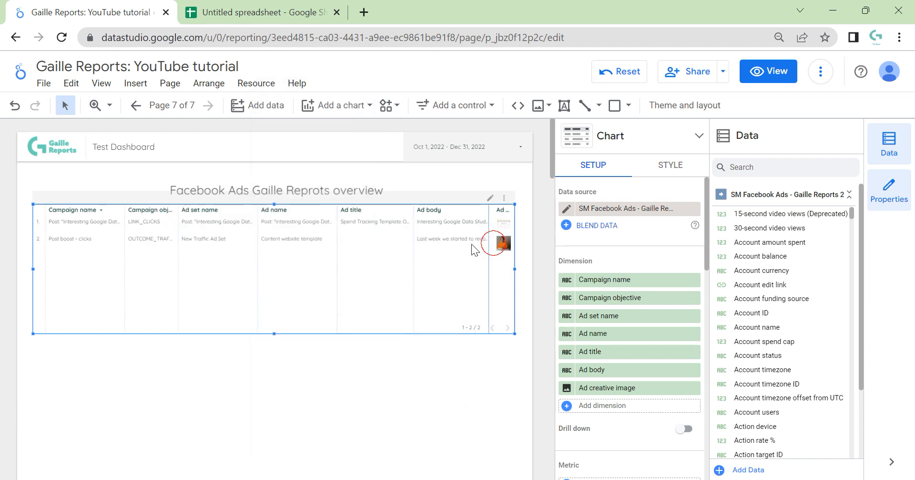
drag(474, 248, 466, 249)
Turn on text wrapping for both the table header and the table body.
click(674, 150)
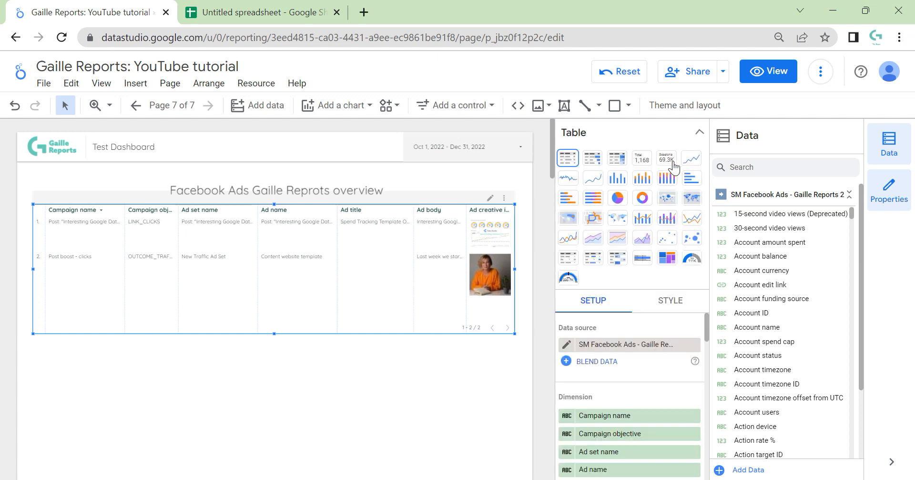
click(699, 132)
click(683, 173)
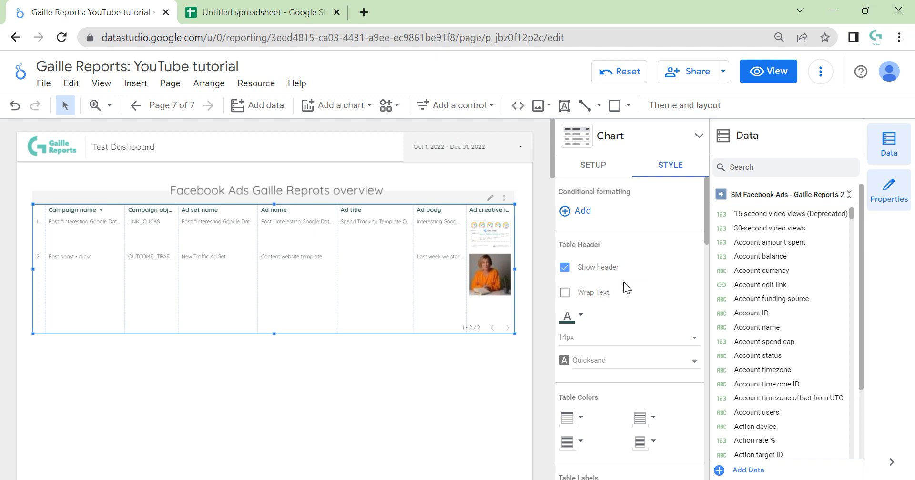
click(566, 293)
scroll(639, 348, down, 1)
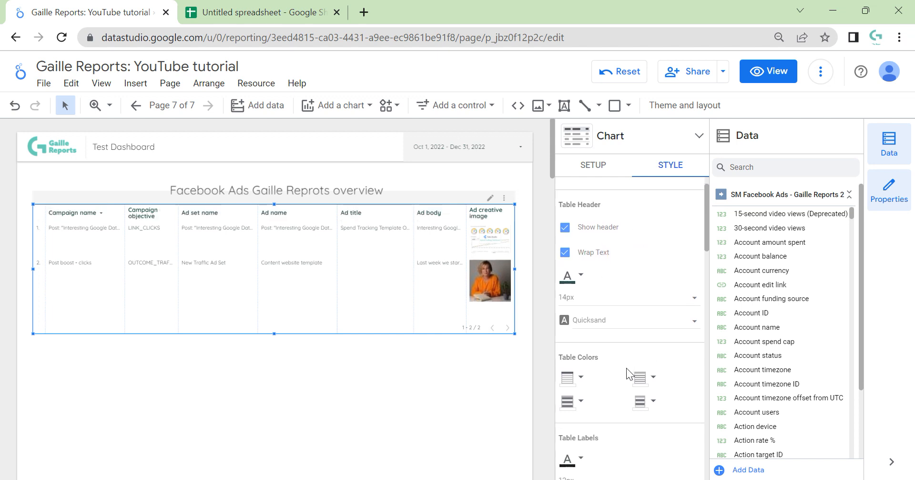
scroll(615, 386, down, 5)
click(592, 390)
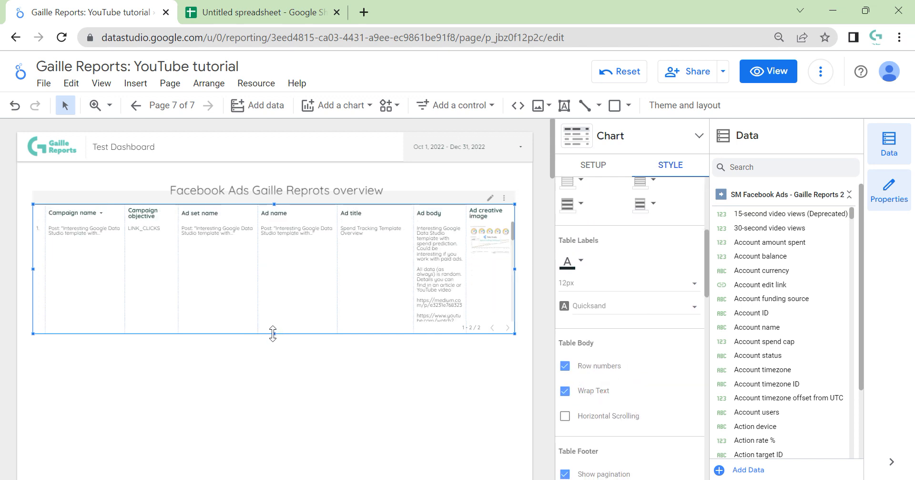
Make the table taller and rebalance its column widths, narrowing the campaign, ad set, ad name and ad title columns to widen Ad body.
drag(275, 333, 274, 427)
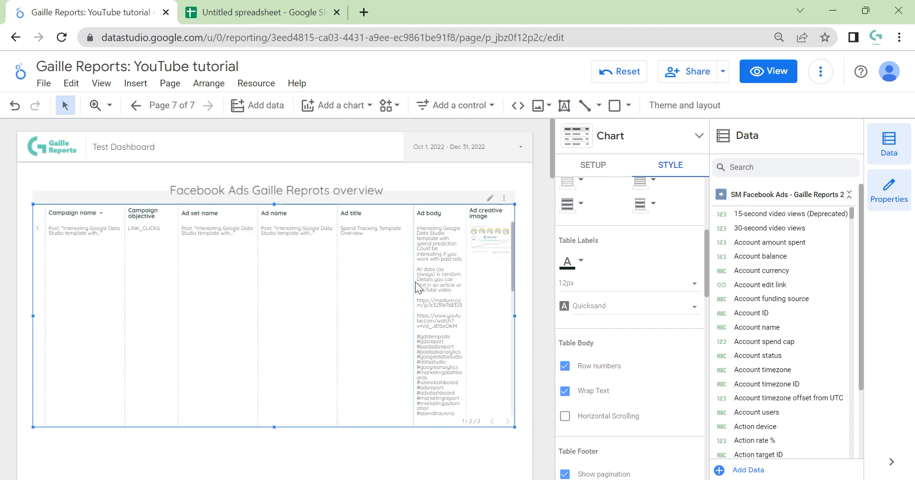
drag(372, 285, 361, 295)
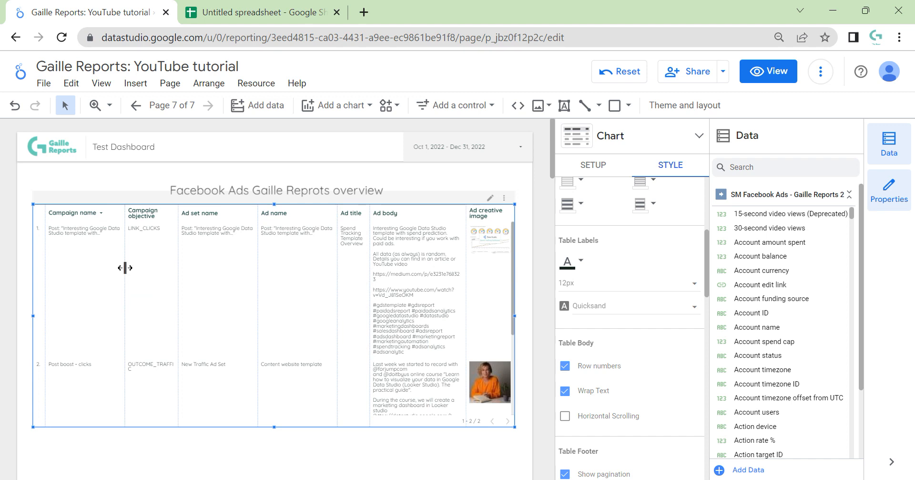
drag(98, 264, 110, 259)
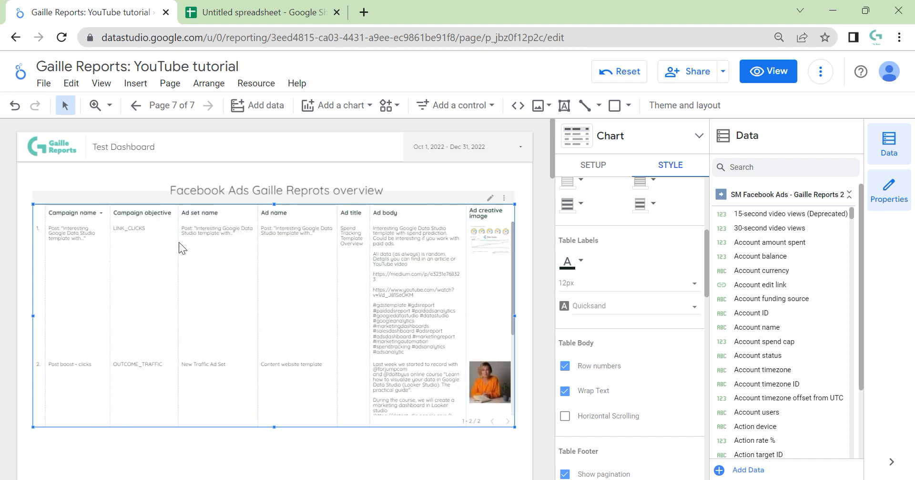
drag(178, 241, 163, 248)
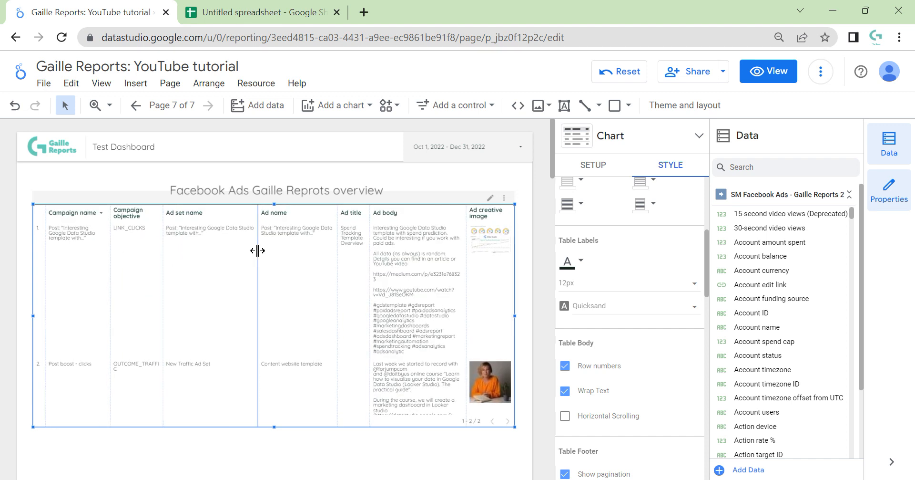
drag(223, 252, 223, 251)
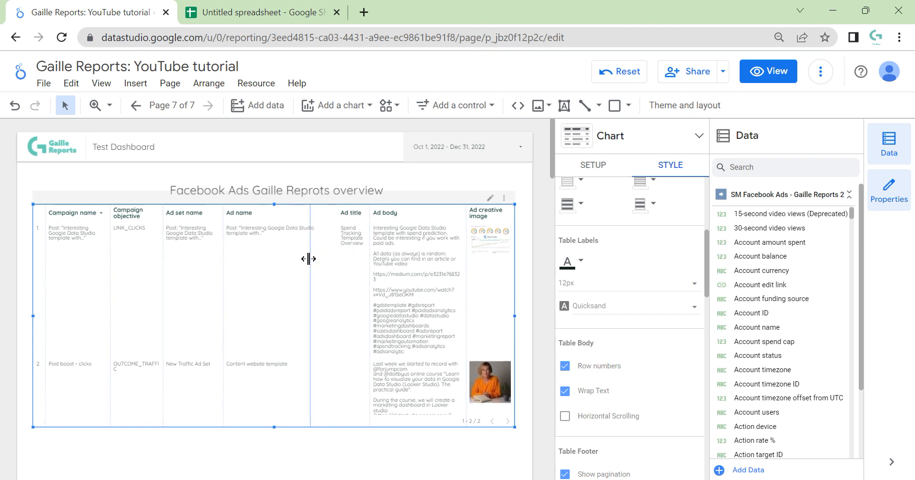
drag(309, 258, 299, 258)
drag(370, 260, 351, 260)
scroll(462, 339, down, 2)
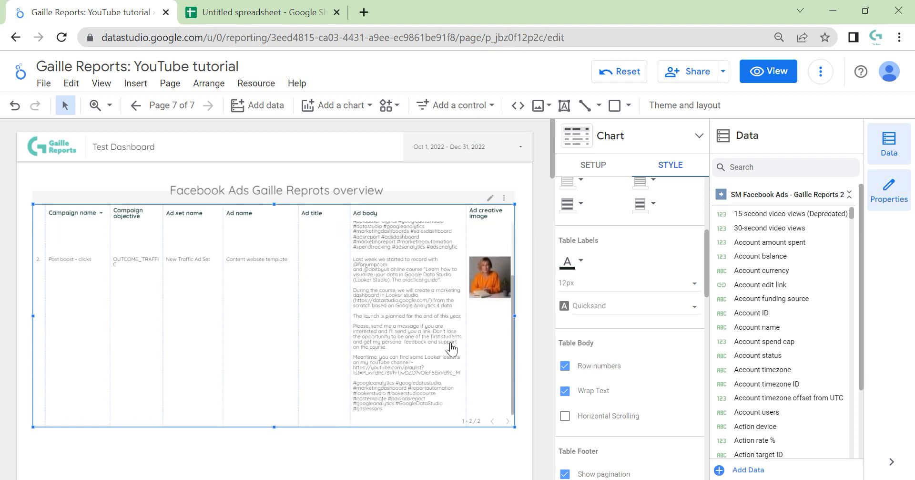
scroll(445, 300, up, 2)
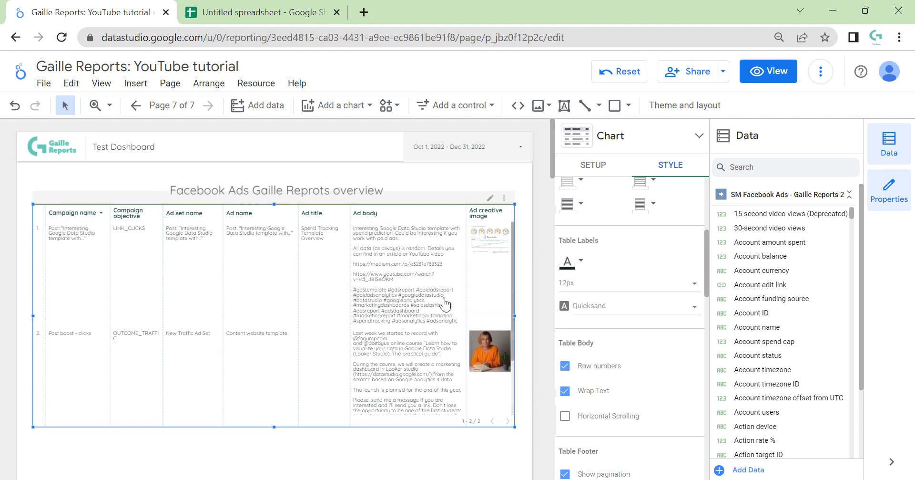
click(369, 453)
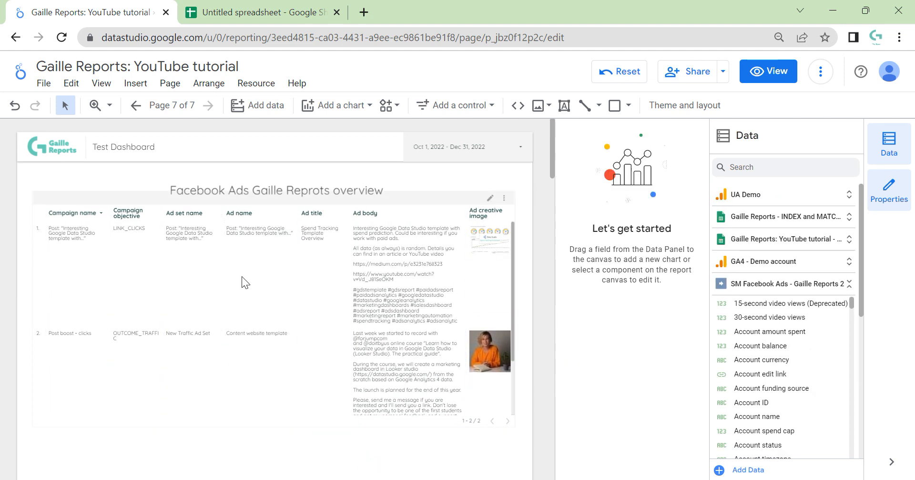
Duplicate the ads table and move the copy down until it sits just below the original.
click(332, 278)
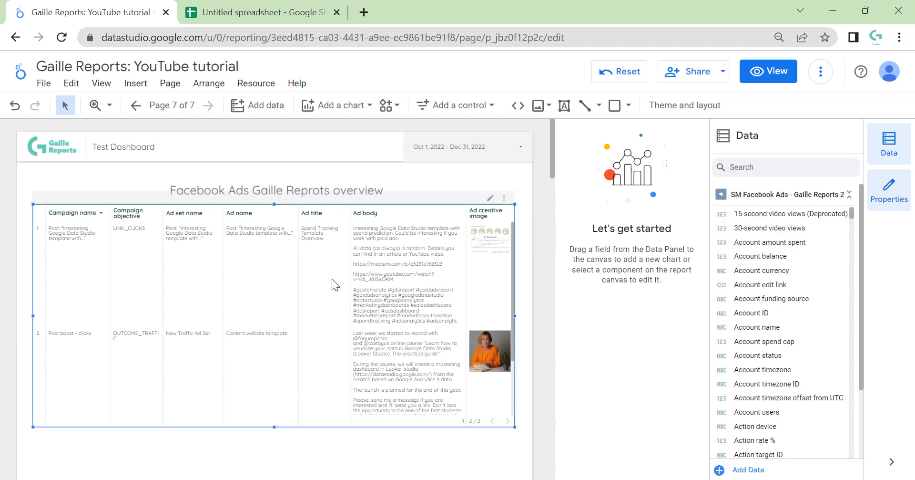
key(ctrl+d)
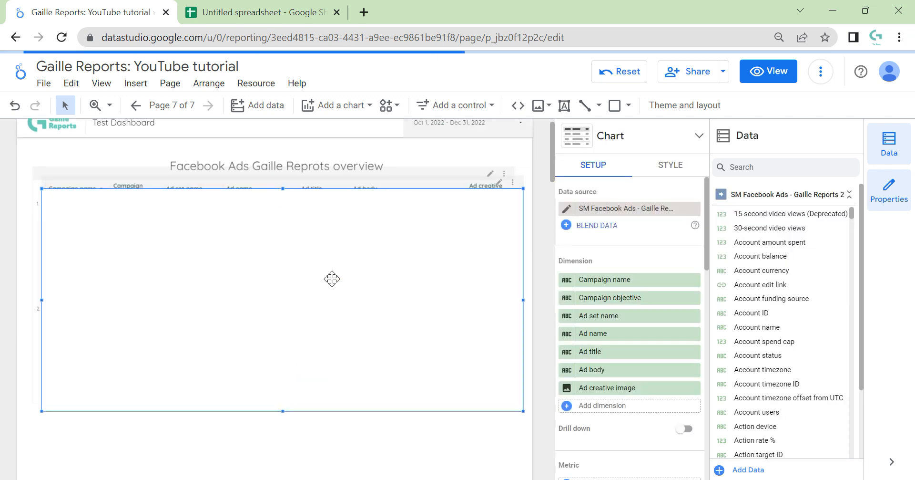
key(Down)
key(Down)
key(Down)
key(Down)
key(Down)
key(Down)
key(Down)
key(Down)
key(Down)
key(Down)
key(Down)
key(Down)
key(Down)
key(Down)
key(Down)
key(Down)
key(Down)
key(Down)
key(Down)
key(Down)
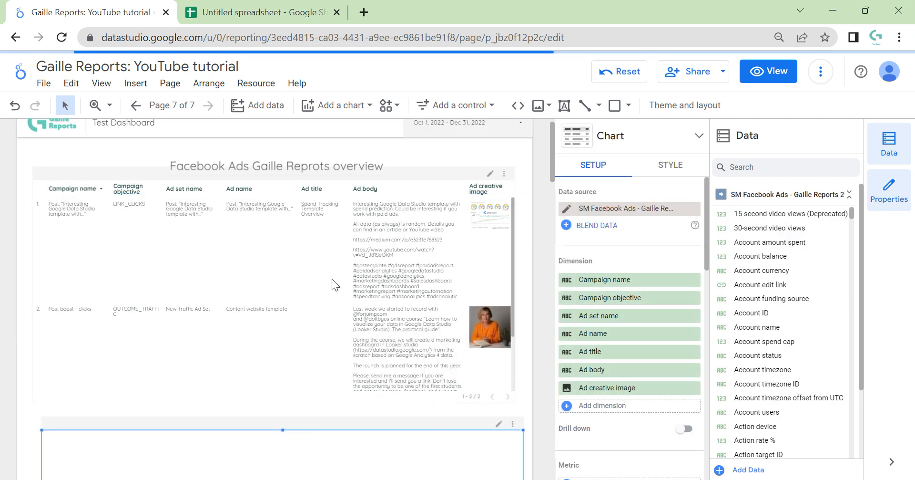
Align the left edges of the original table and its copy.
shift+click(300, 354)
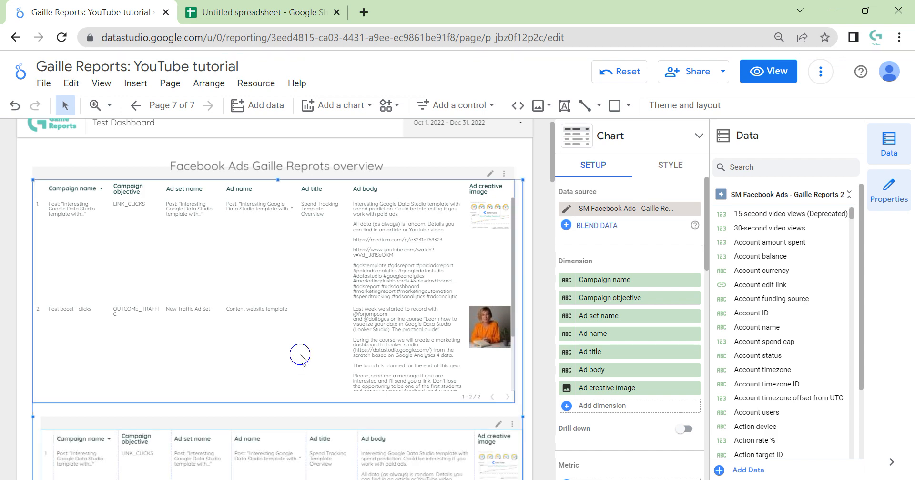
right_click(316, 358)
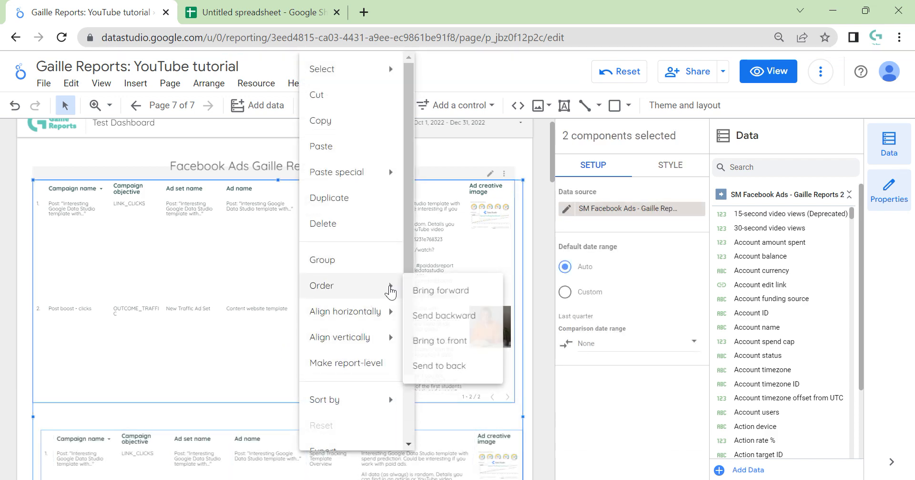
mouse_move(359, 325)
click(463, 318)
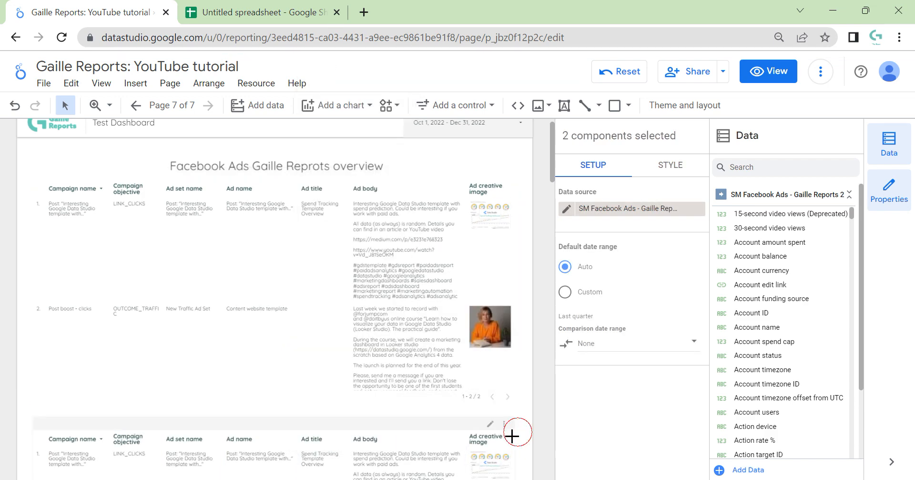
Remove every dimension except Ad name from the lower table.
click(398, 432)
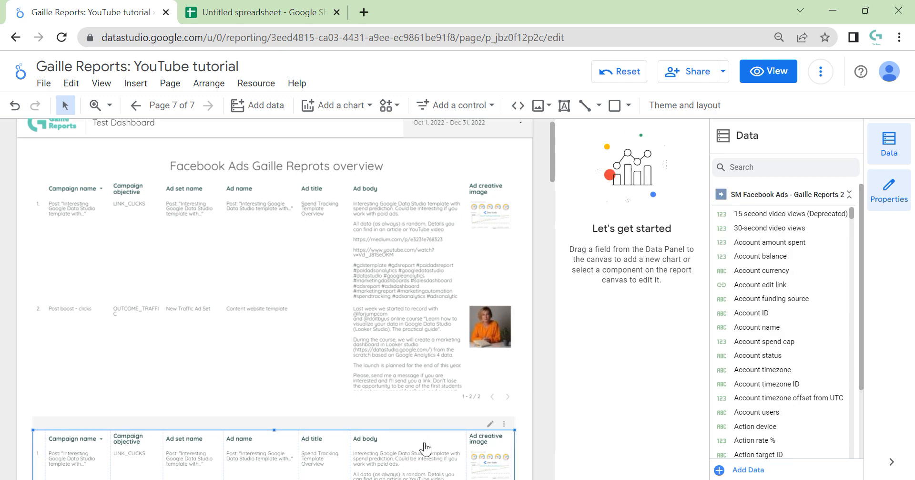
click(696, 281)
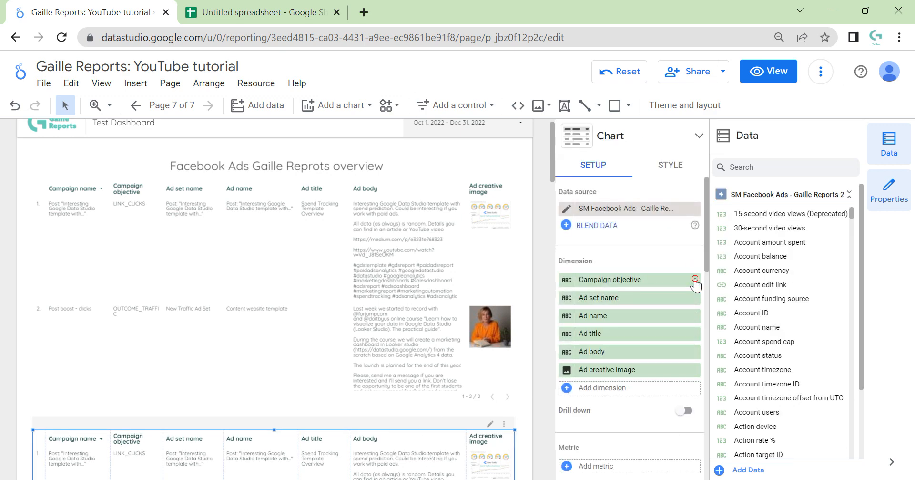
click(695, 281)
click(695, 281)
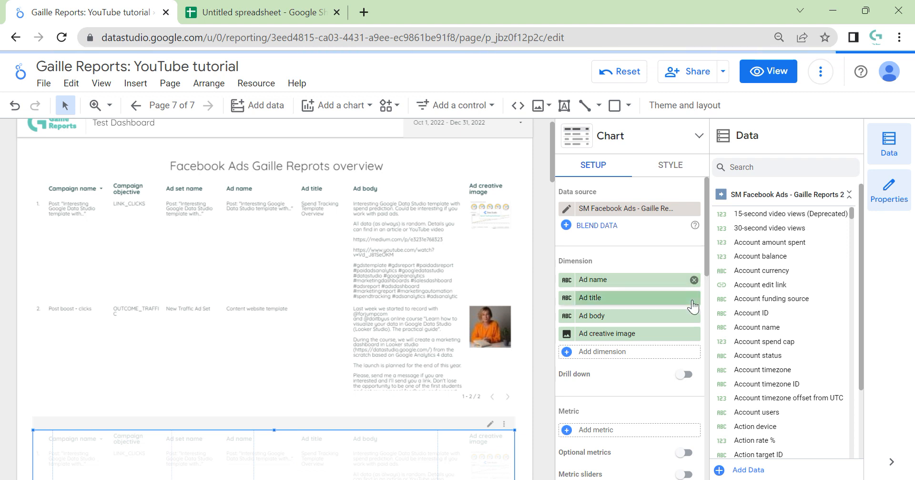
click(695, 297)
click(695, 297)
click(696, 297)
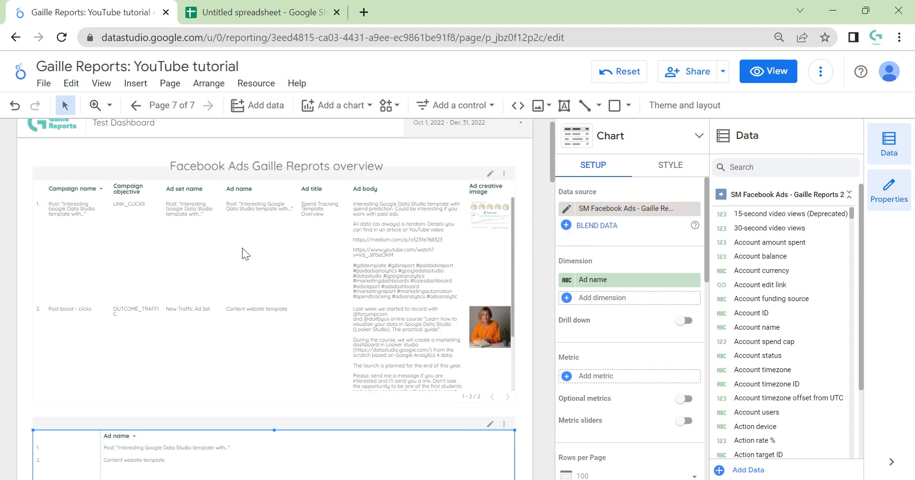
Add Publisher platform as a dimension of the lower table, found by searching for "plat", and place it above Ad name.
scroll(463, 391, down, 3)
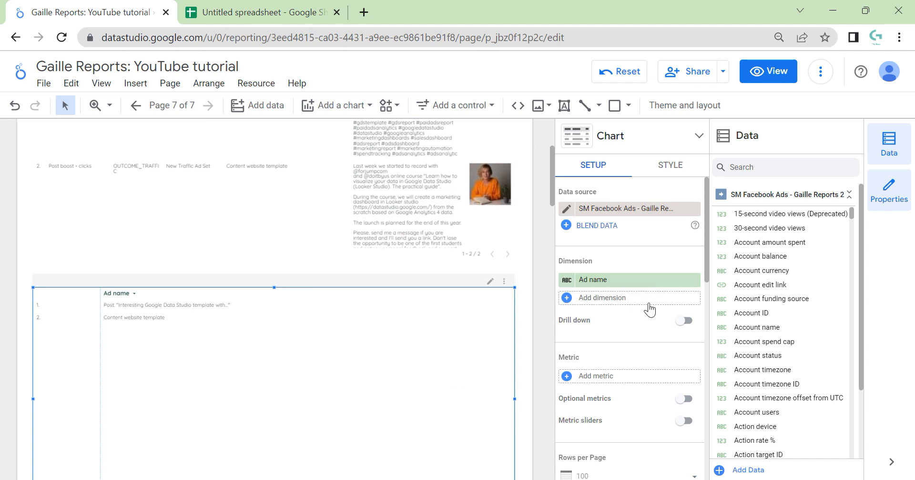
click(660, 310)
text(pla)
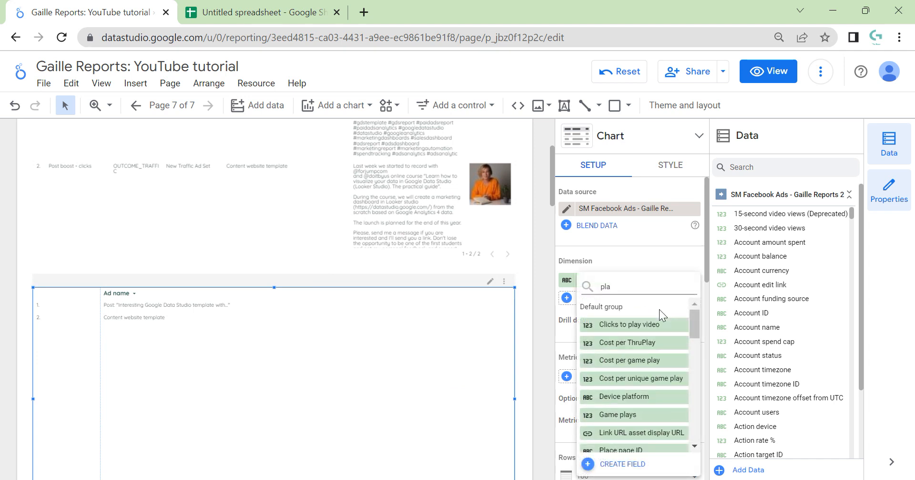
text(t)
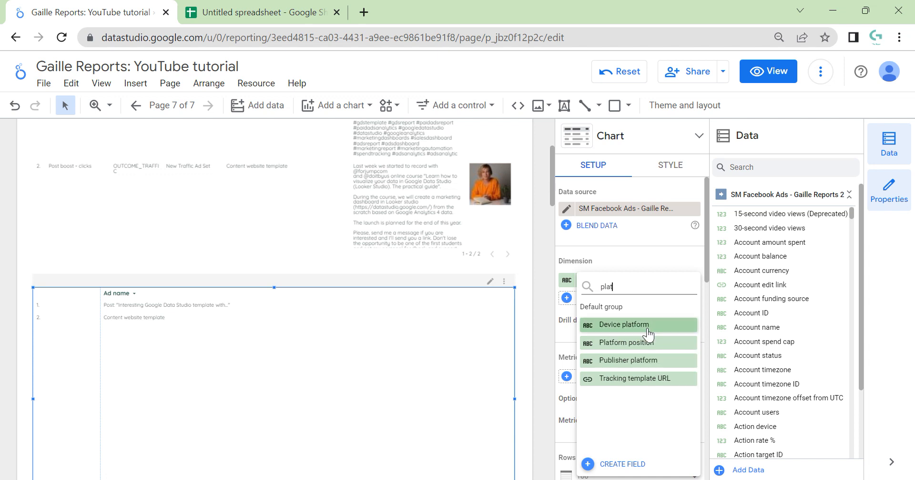
click(656, 369)
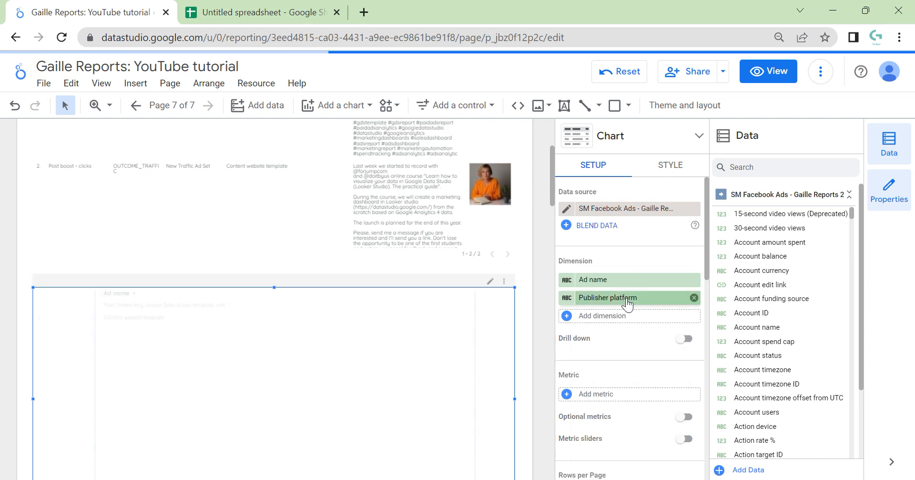
drag(628, 300, 622, 276)
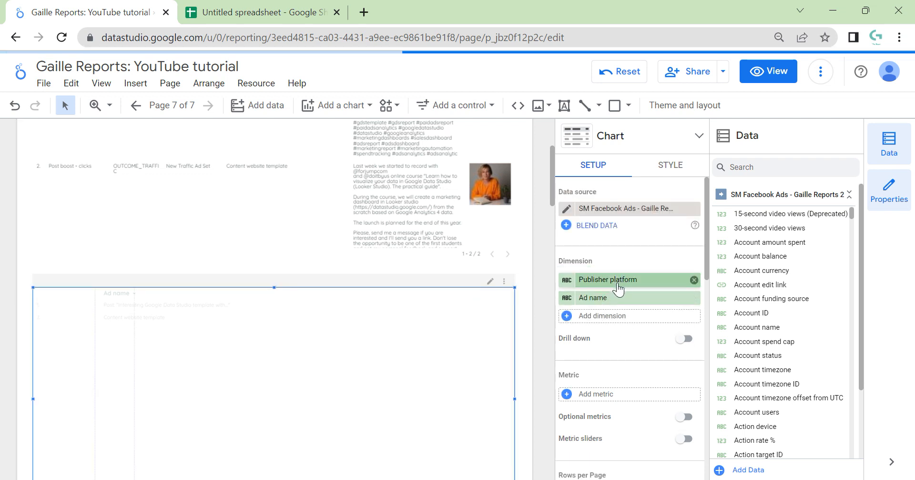
Add Platform position as a dimension of the lower table, found by searching for "plat", and place it between Publisher platform and Ad name.
click(619, 317)
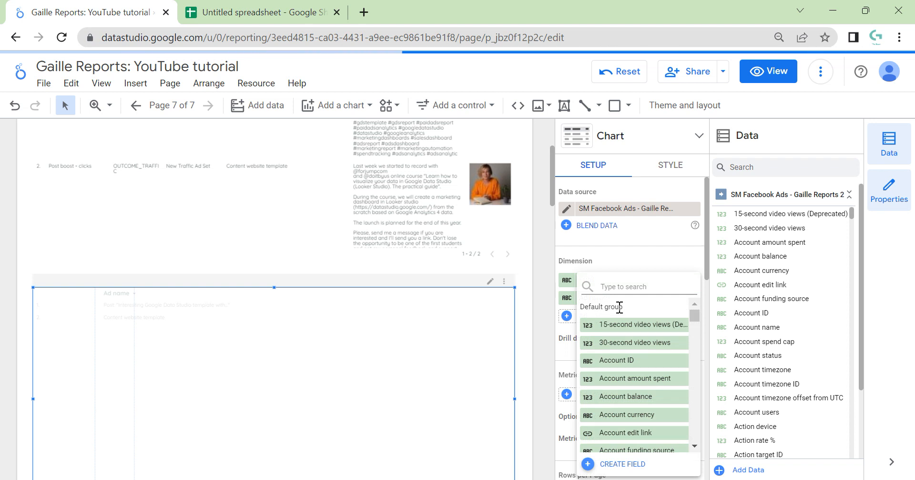
text(plat)
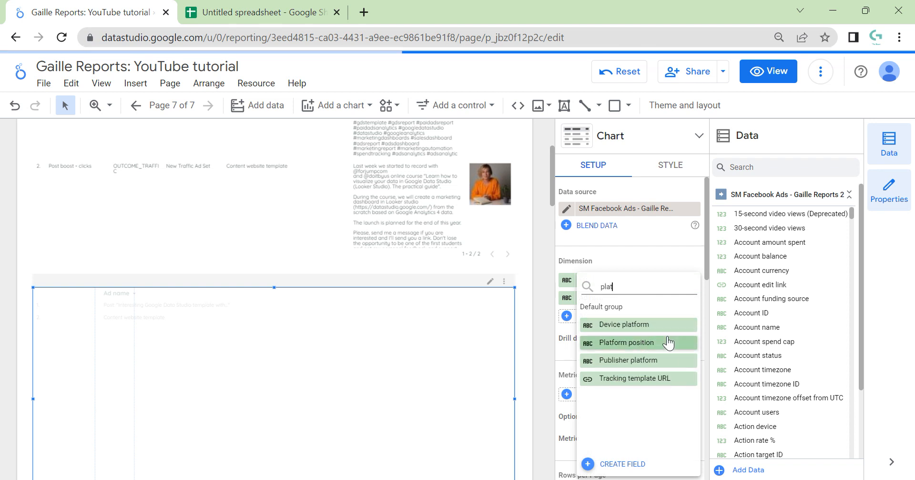
click(667, 341)
drag(615, 316, 616, 295)
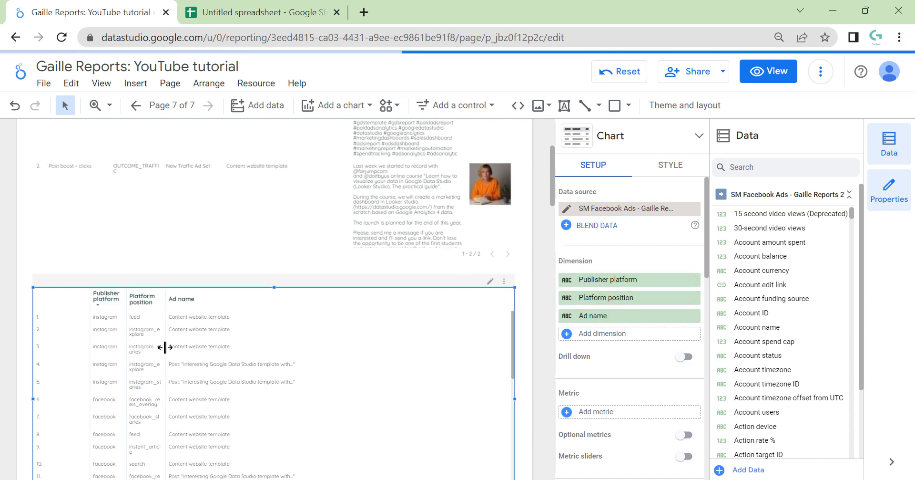
Widen the Publisher platform and Platform position columns so their entries fit on one line, and narrow the row-number column.
drag(165, 347, 213, 347)
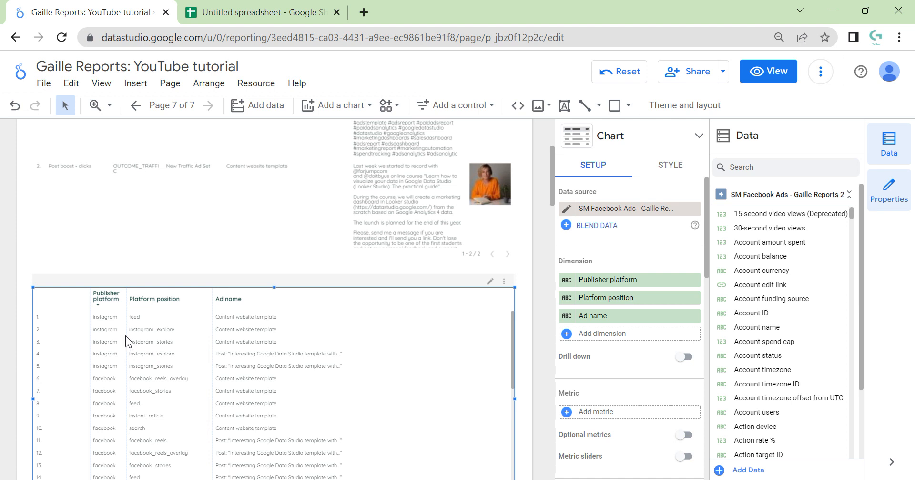
drag(127, 330, 147, 329)
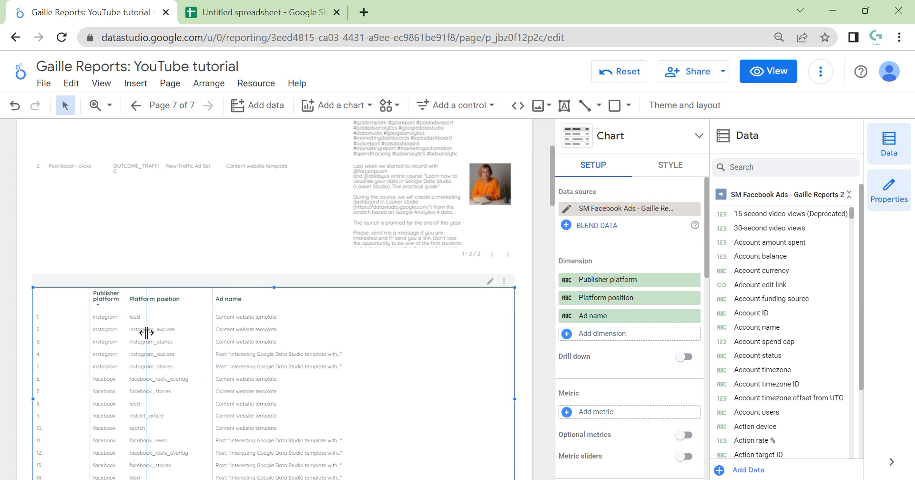
scroll(106, 380, down, 1)
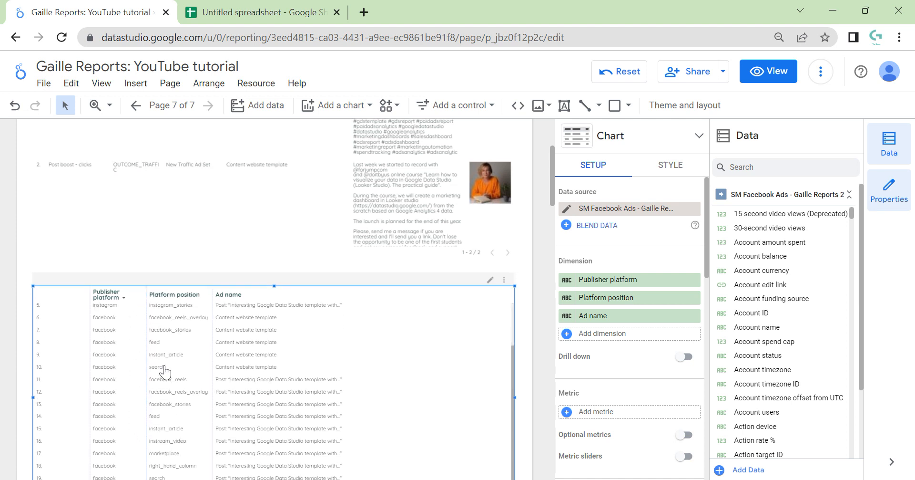
drag(63, 310, 59, 324)
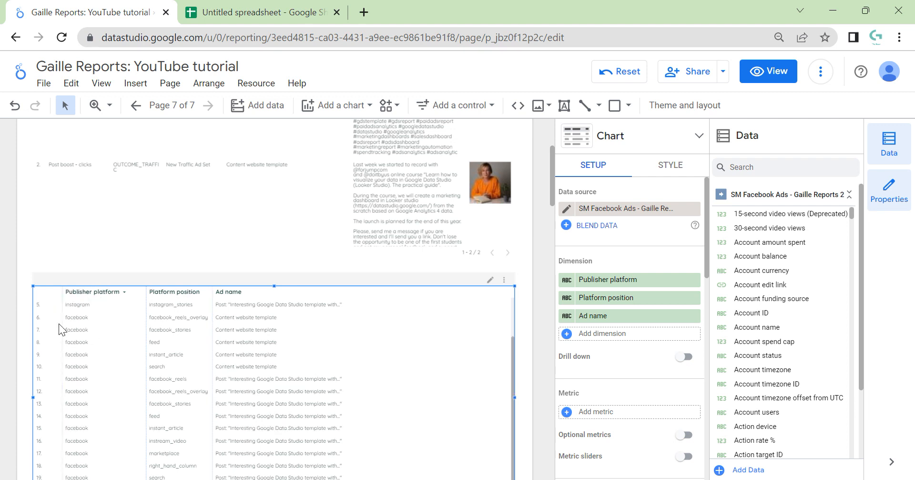
drag(148, 317, 137, 317)
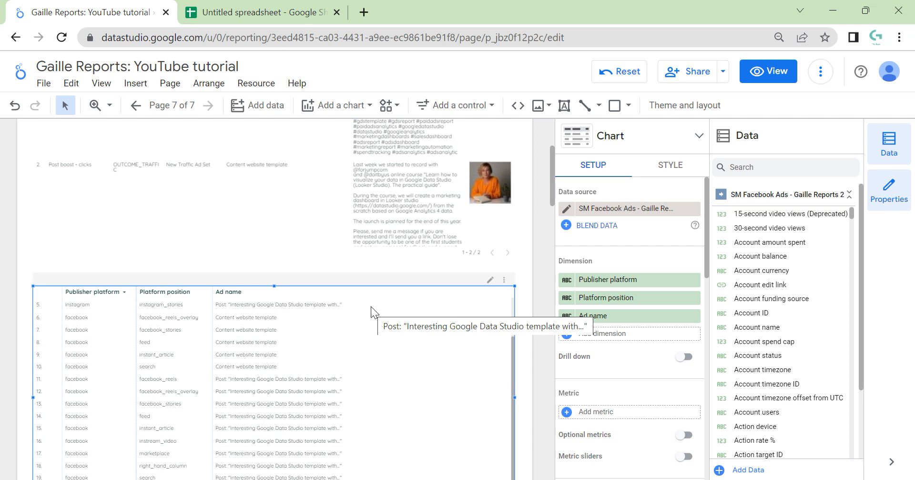
Shorten the publisher platform table to about five visible rows and place a copy of it directly below.
scroll(529, 317, down, 3)
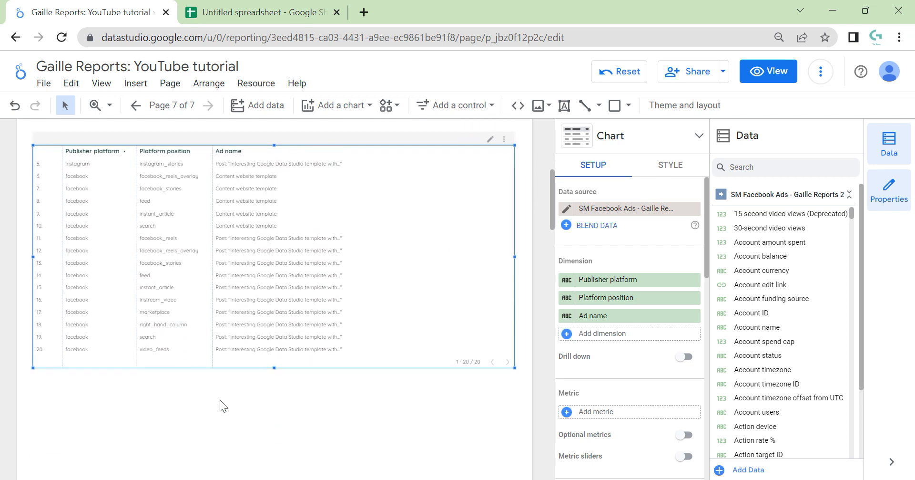
drag(274, 366, 310, 234)
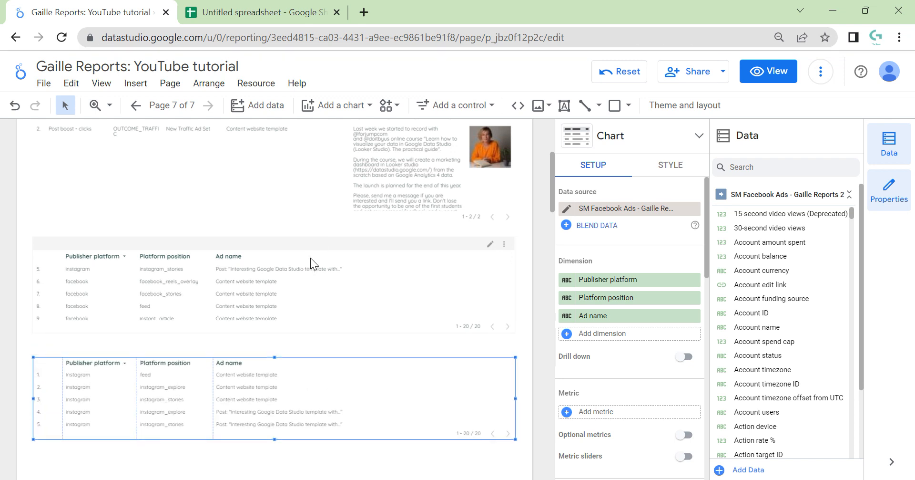
In the lowest table, replace Publisher platform with Age and Platform position with Gender, and remove the Ad name dimension.
click(629, 279)
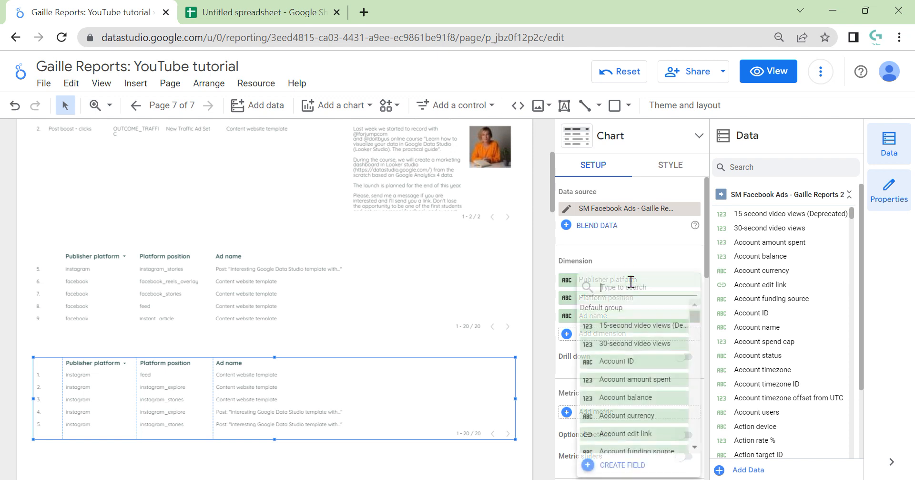
text(age)
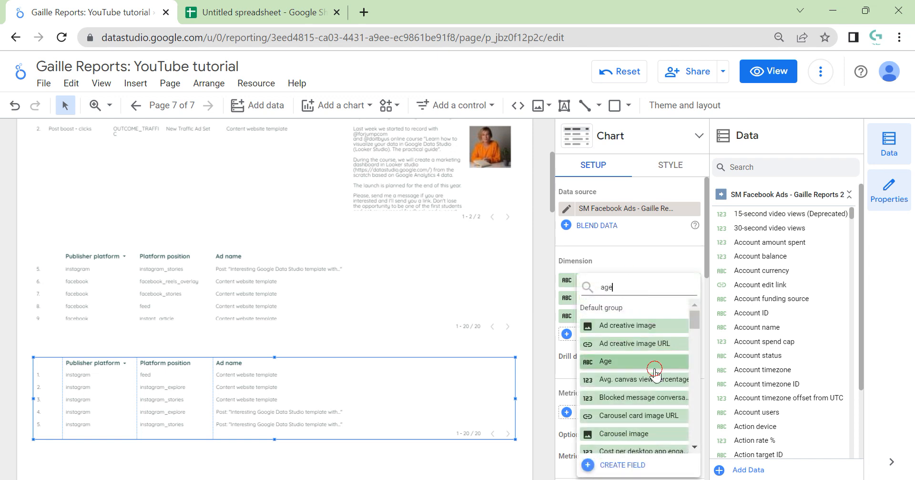
click(654, 362)
click(638, 297)
text(gend)
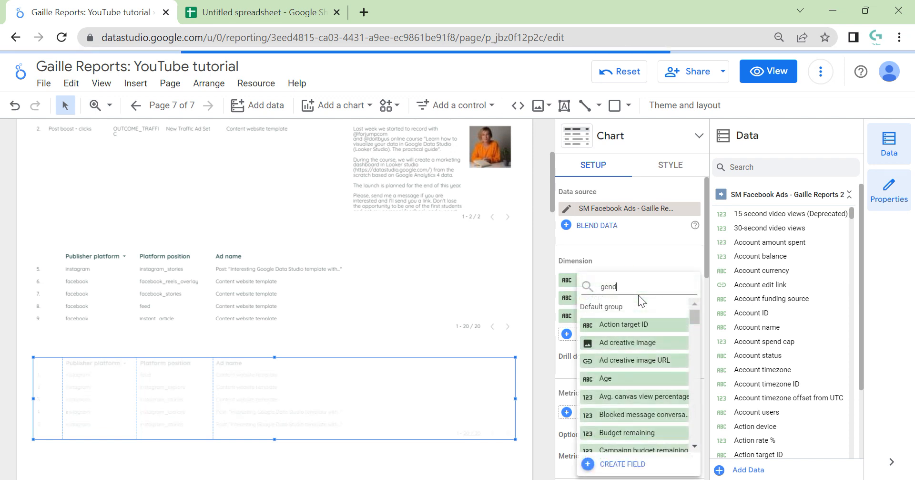
click(649, 326)
click(691, 315)
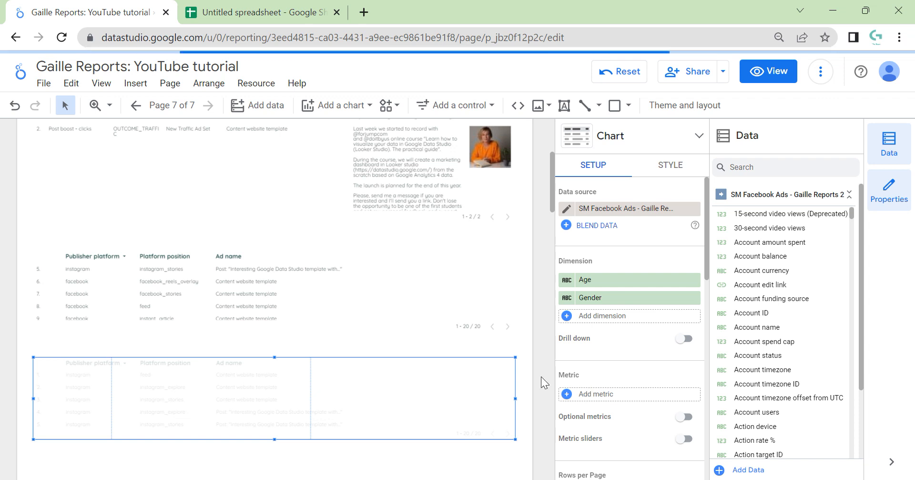
Add Reach and Impressions as metrics of the age and gender table, found by searching for "reac" and "impr".
click(629, 400)
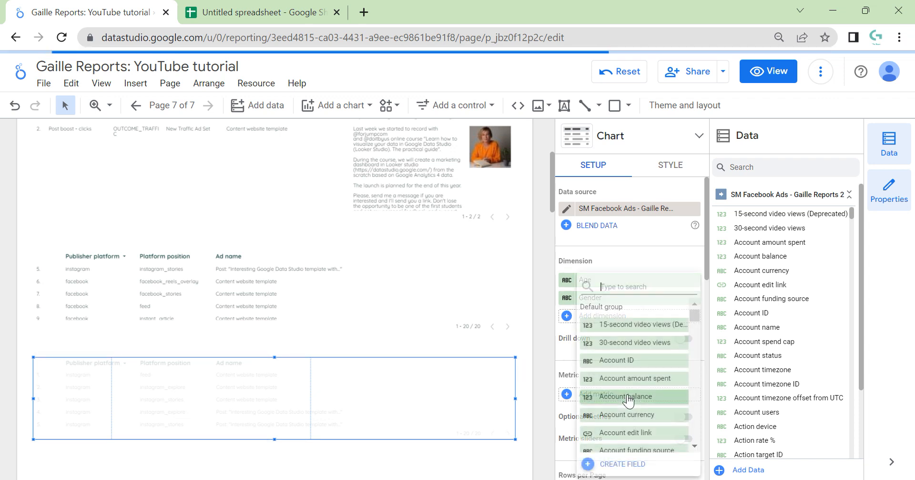
text(reac)
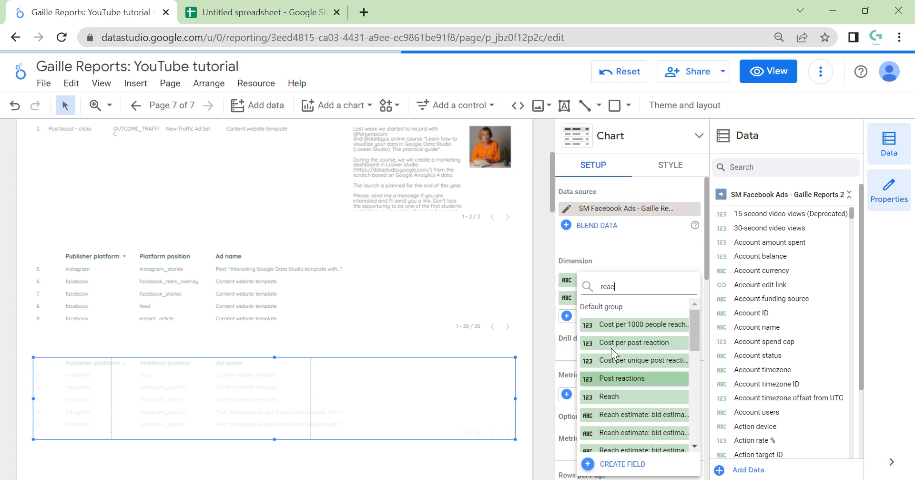
click(630, 396)
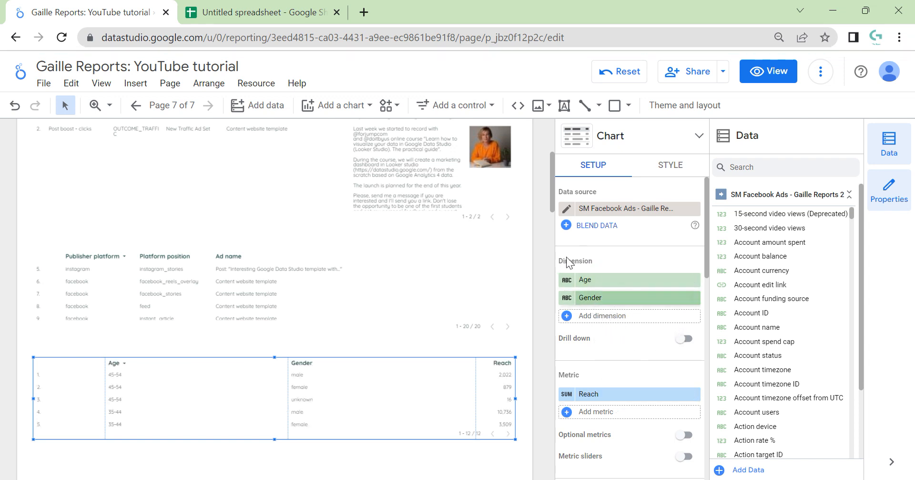
click(599, 422)
text(impr)
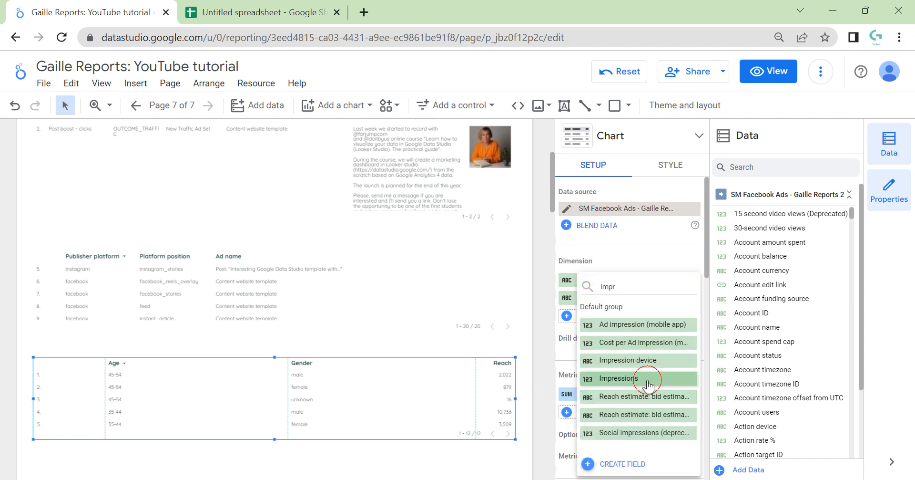
click(645, 377)
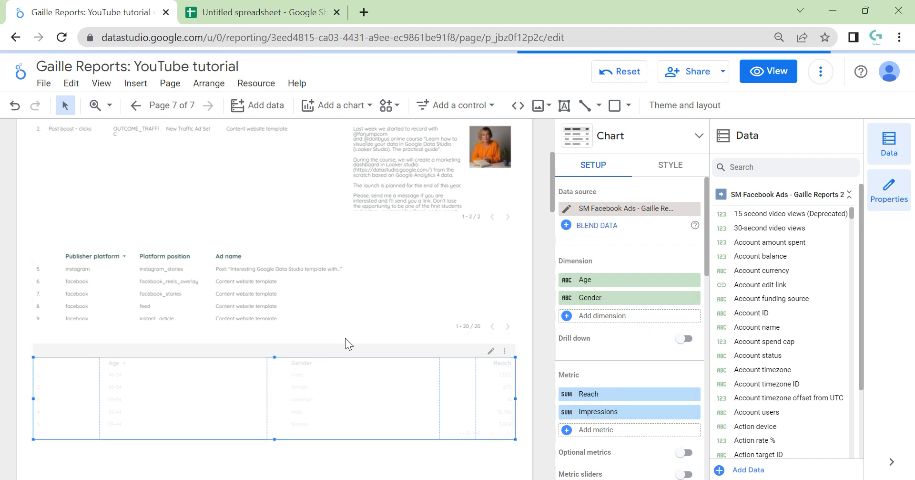
Resize all columns of the age and gender table to fit their data.
scroll(345, 254, up, 4)
scroll(345, 254, down, 4)
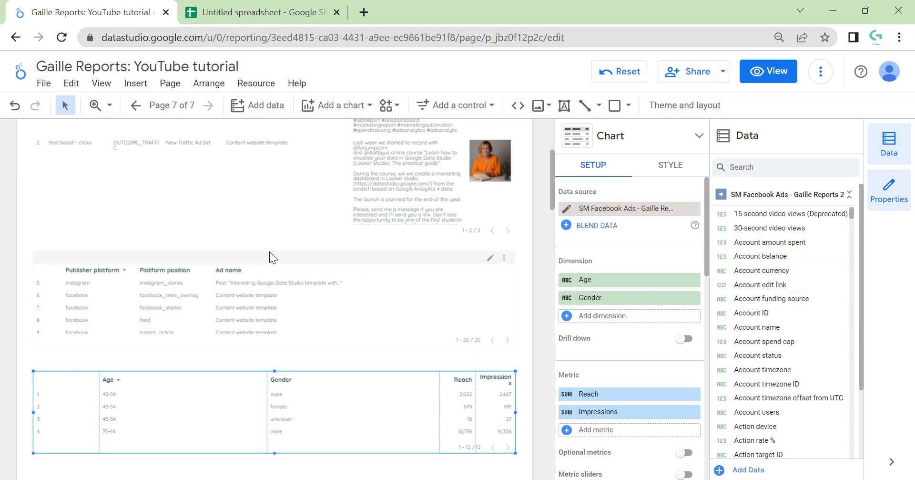
scroll(341, 222, up, 4)
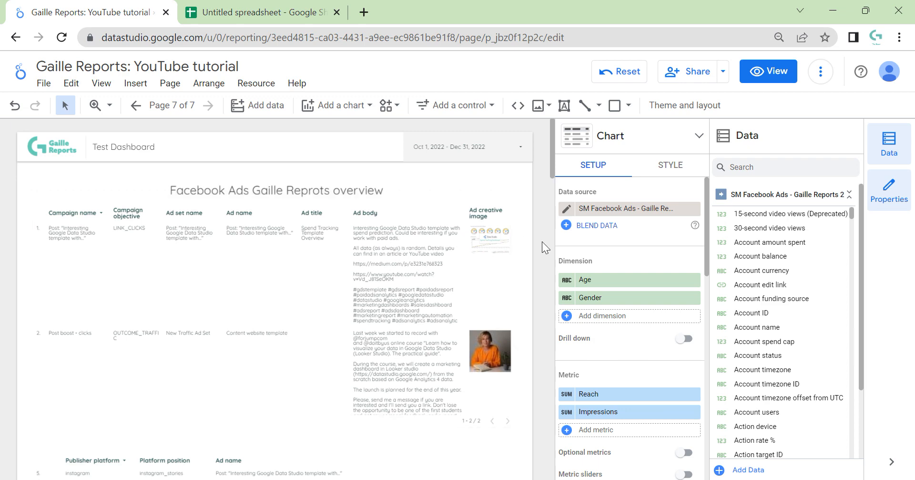
scroll(221, 239, down, 5)
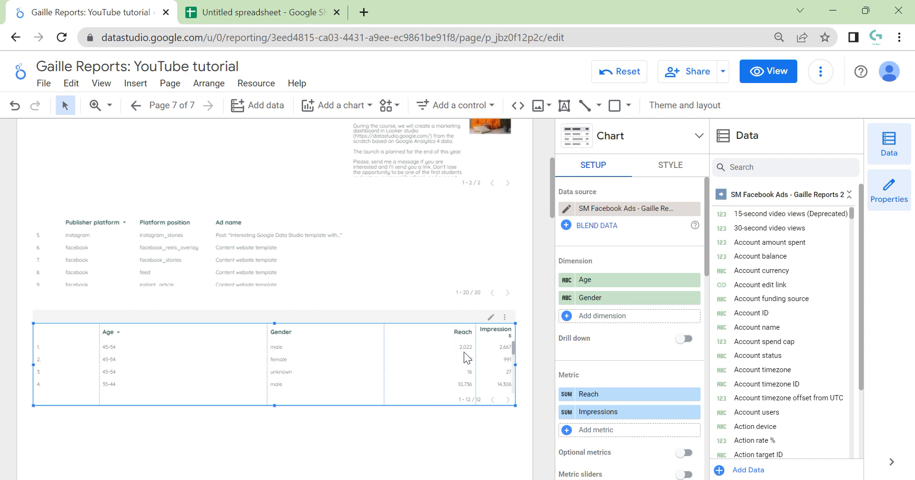
right_click(265, 362)
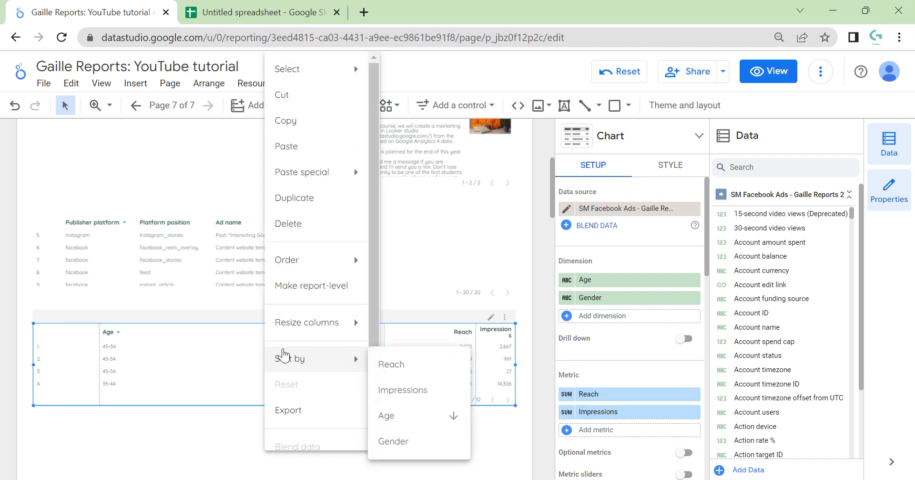
mouse_move(327, 321)
click(398, 352)
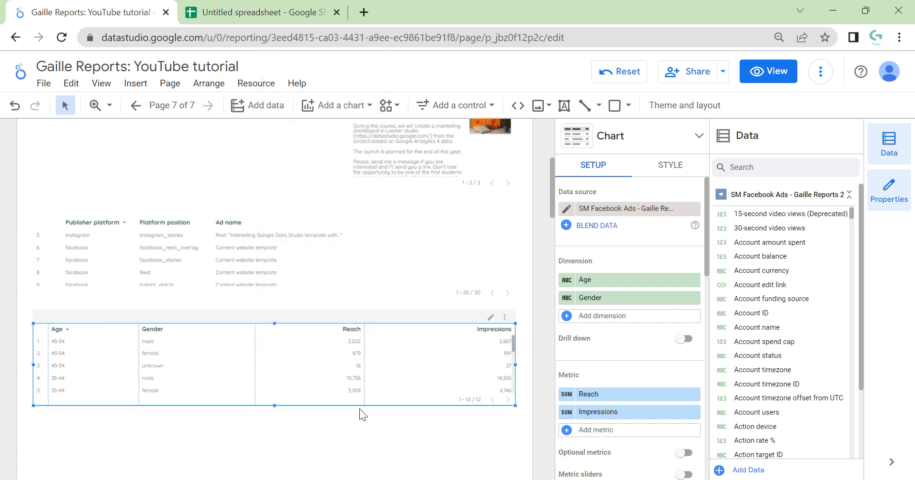
Copy and paste the age and gender table, and nudge the copy into place directly below the original.
click(281, 423)
key(ctrl+c)
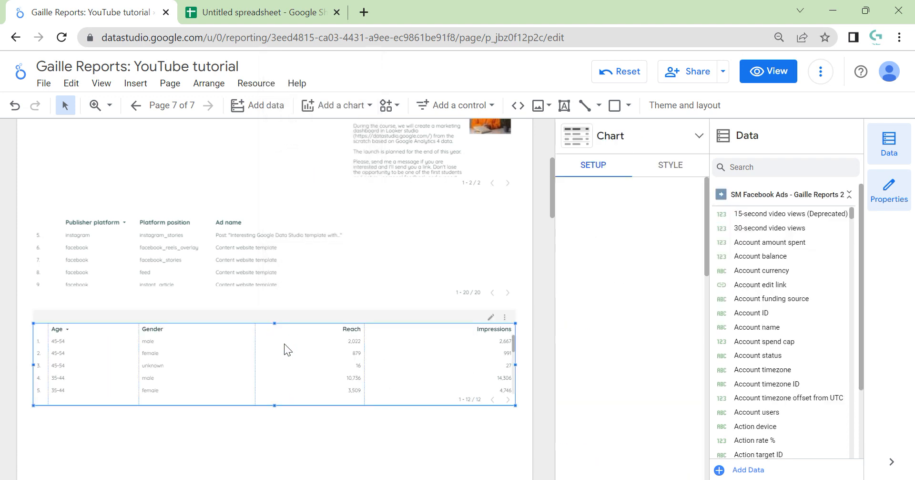
key(ctrl+v)
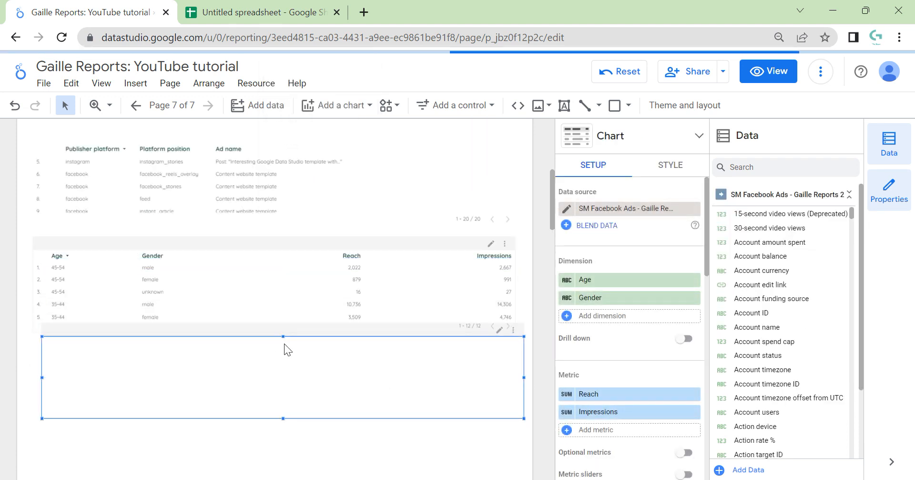
key(Up)
key(Left)
key(Left)
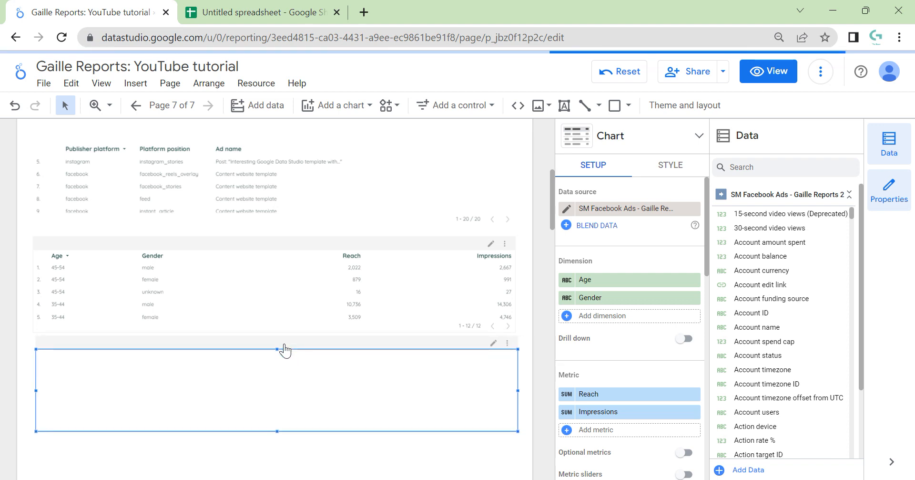
Replace the Age dimension of the pasted table with Ad name.
click(653, 279)
text(ad name)
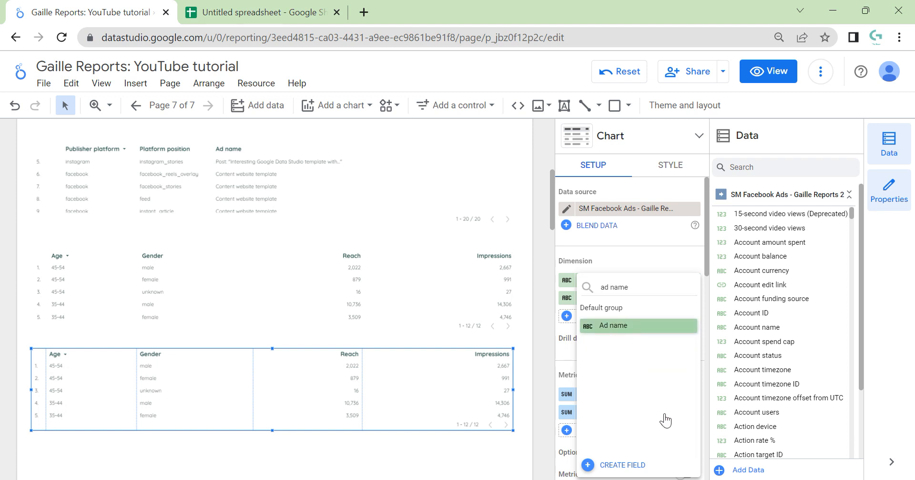
key(Return)
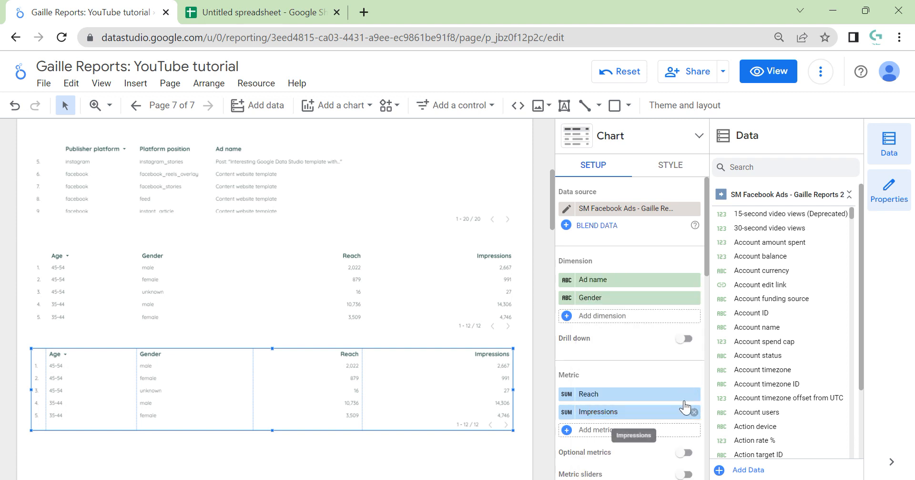
Add Amount spent as a metric of the lowest table, found by searching for "amo", and widen its column until the heading fits one line.
scroll(671, 423, down, 2)
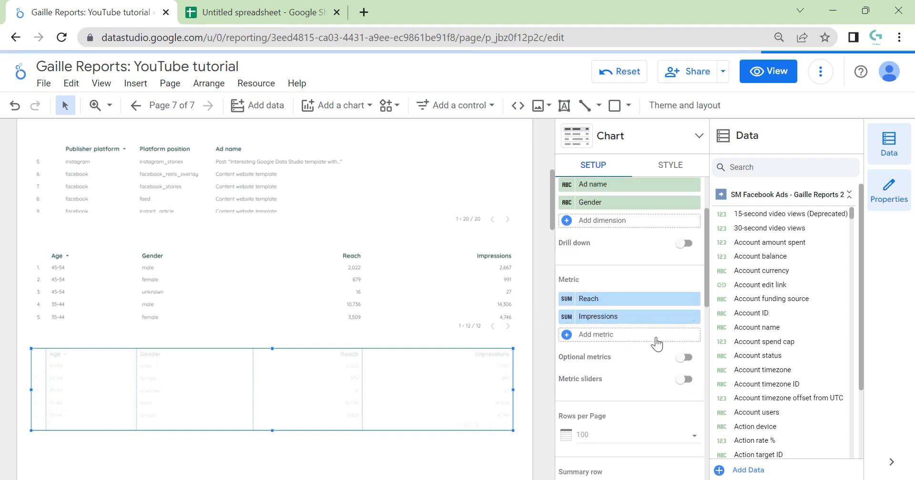
click(656, 337)
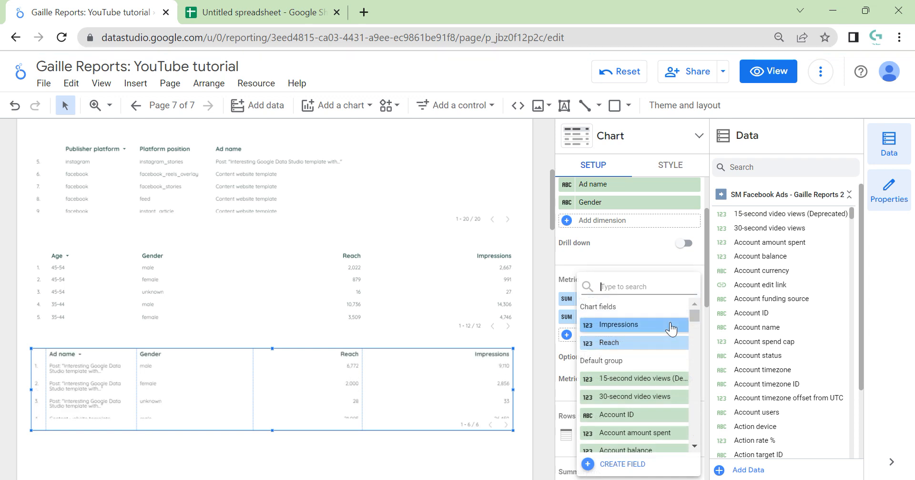
text(am)
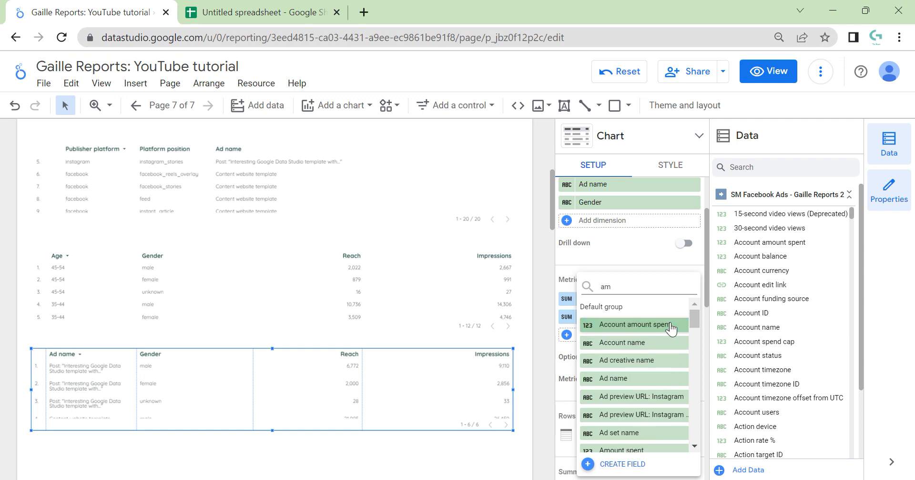
text(o)
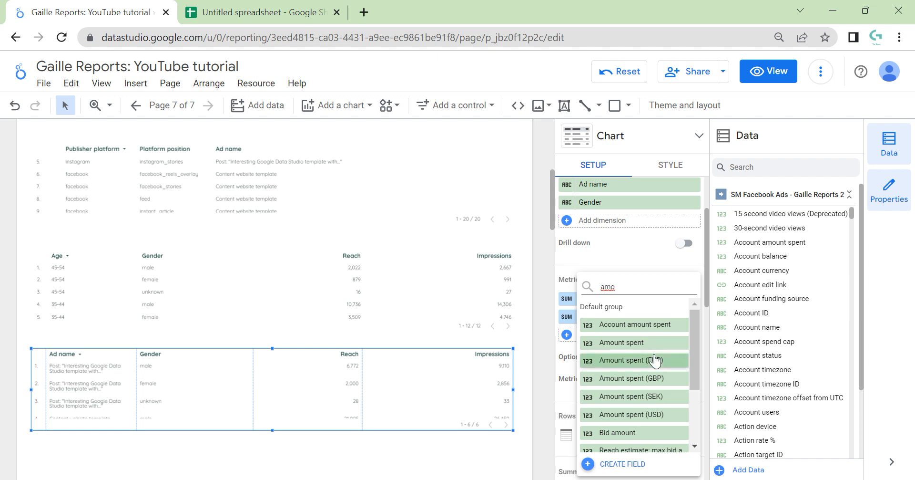
click(617, 342)
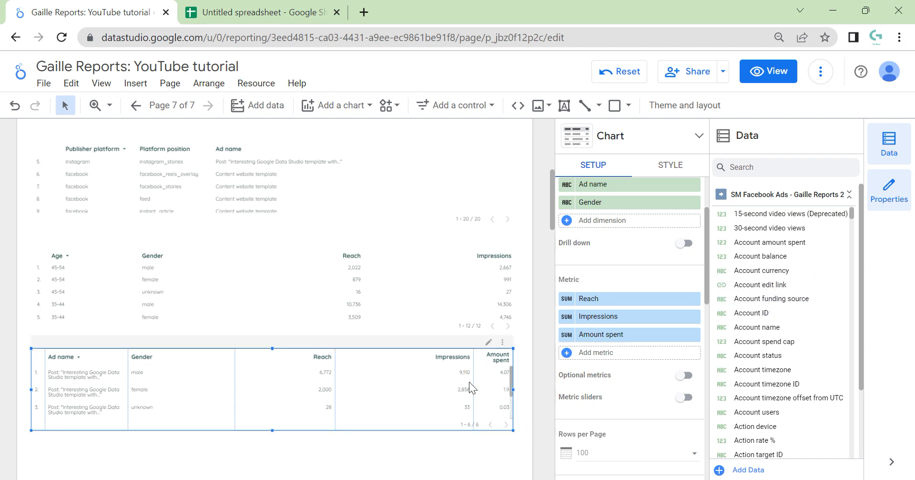
drag(474, 382, 458, 382)
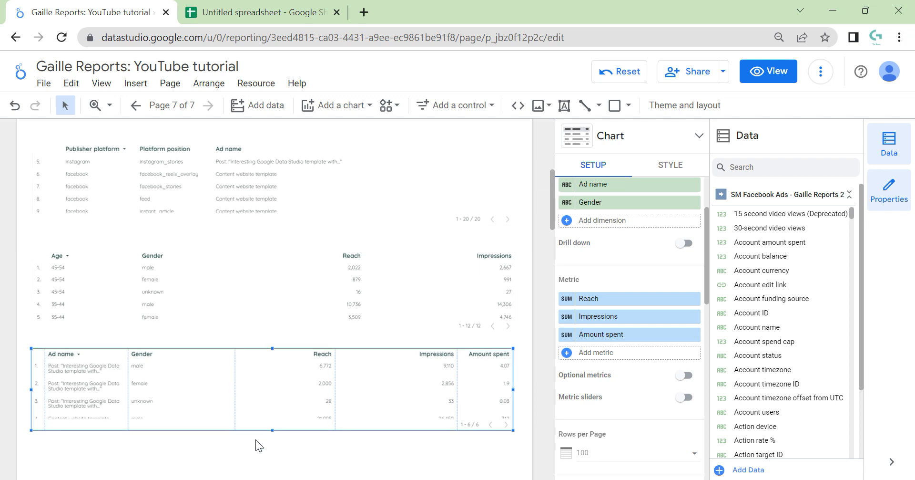
Remove the Gender dimension from the lowest table.
scroll(686, 267, up, 3)
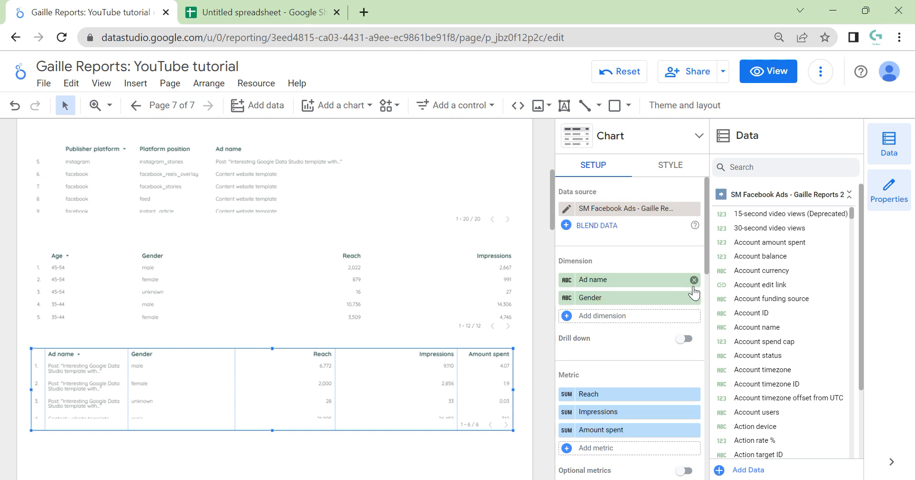
click(694, 297)
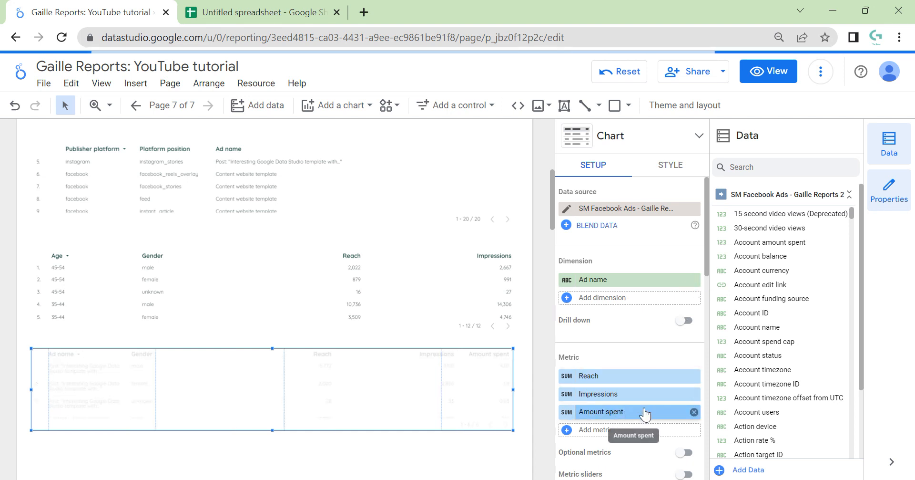
scroll(627, 333, down, 3)
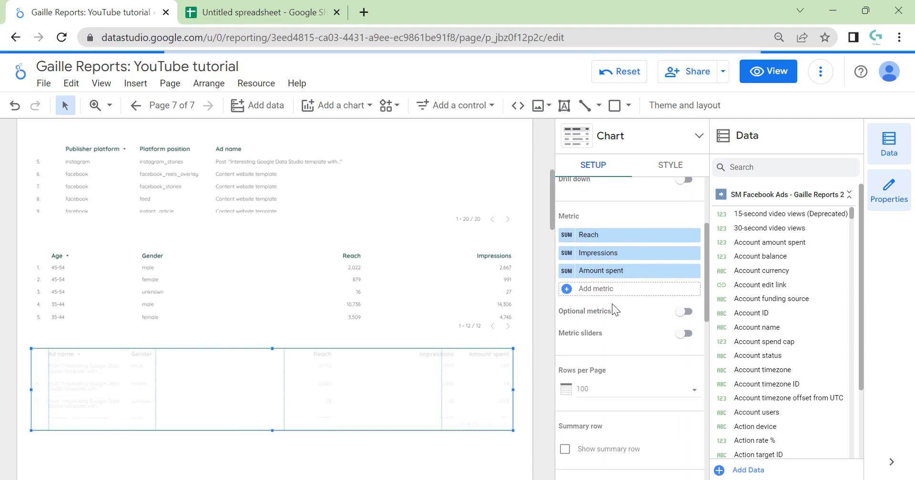
click(610, 288)
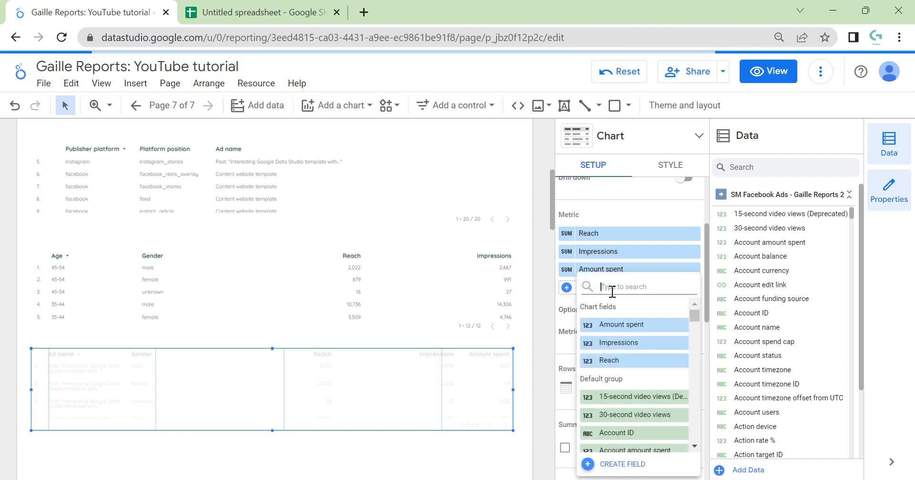
Search the data source's fields for "conversion" and examine which conversion metrics are available.
click(772, 165)
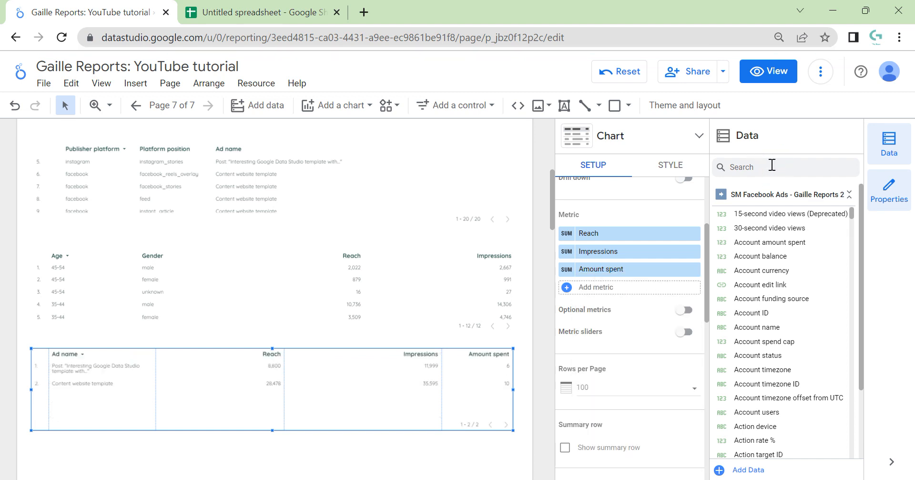
click(775, 168)
text(conv)
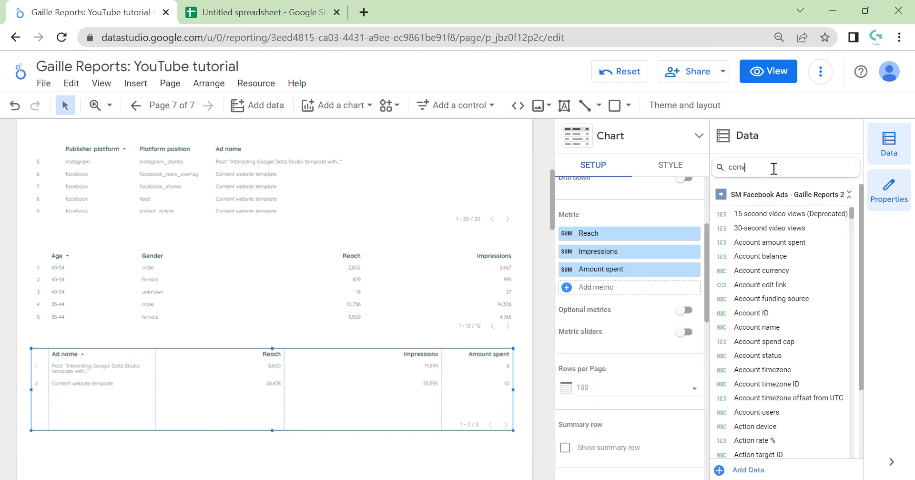
text(er)
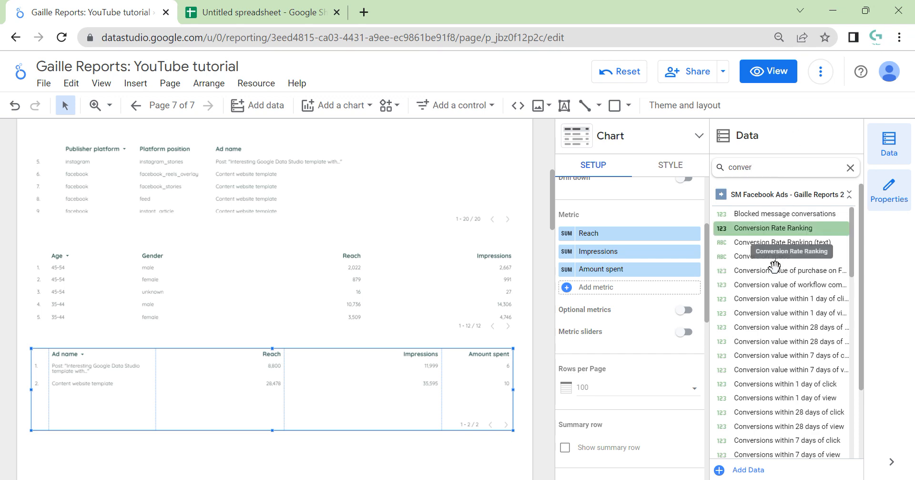
scroll(810, 334, down, 15)
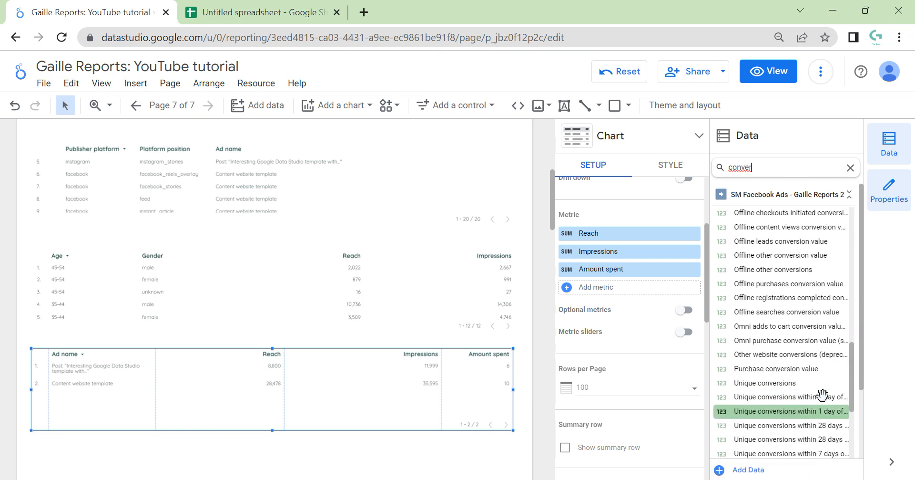
scroll(820, 395, down, 6)
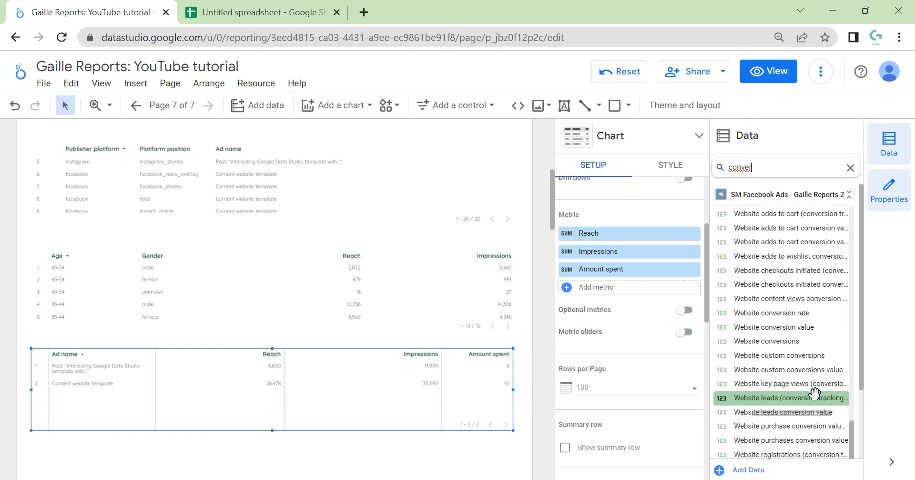
scroll(816, 389, up, 20)
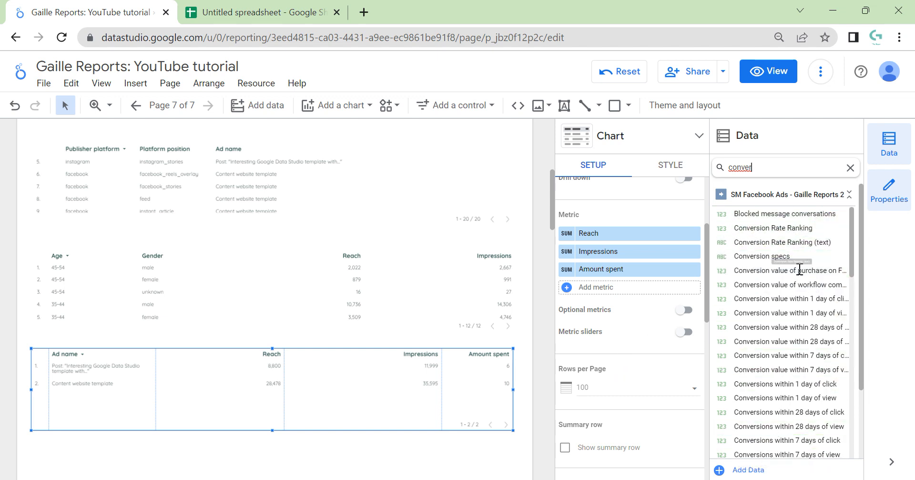
scroll(791, 372, down, 4)
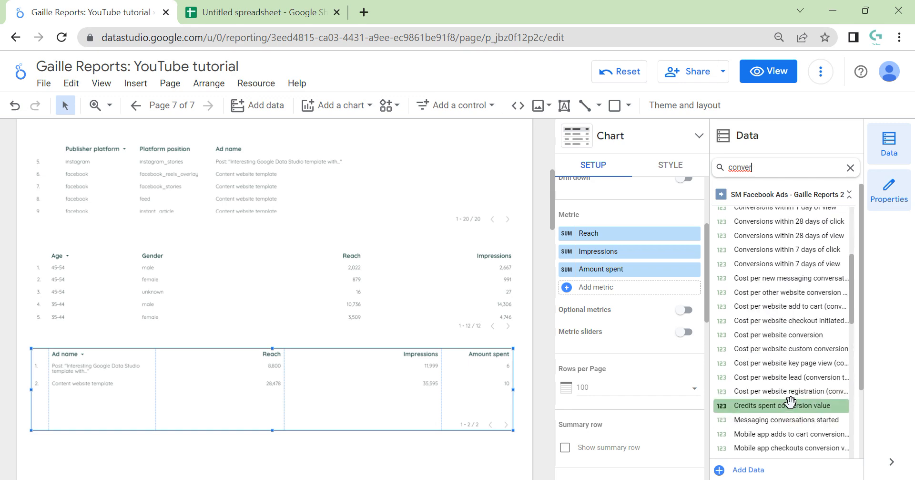
scroll(790, 402, down, 9)
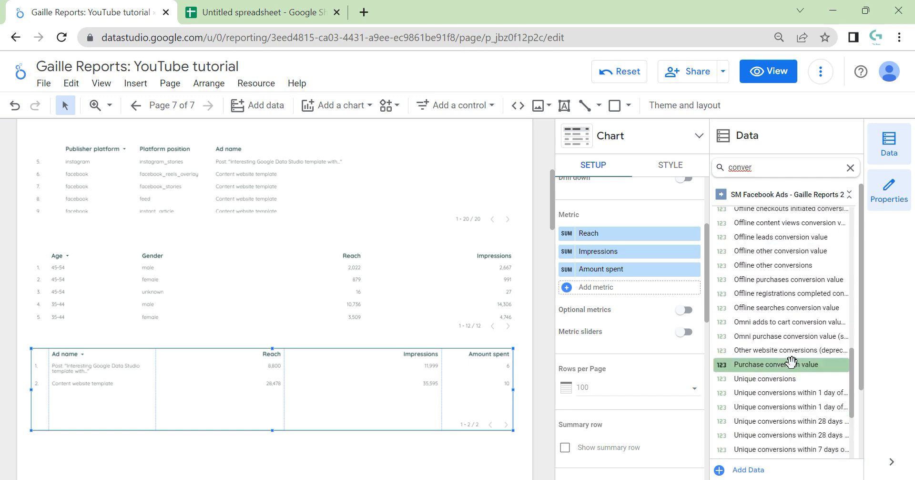
scroll(793, 286, down, 5)
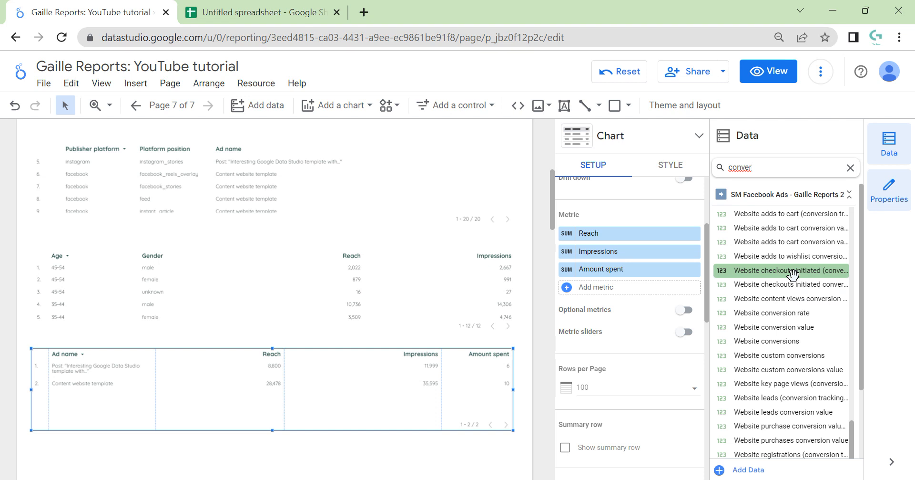
scroll(793, 274, up, 4)
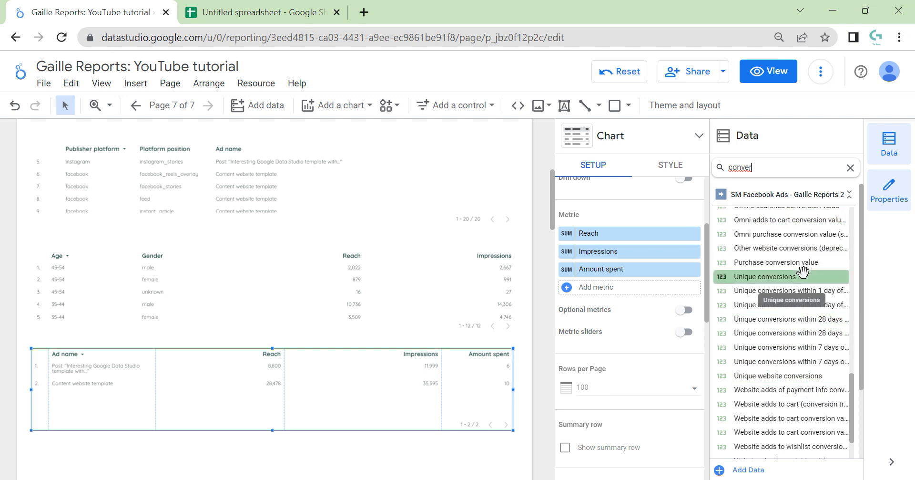
scroll(802, 271, down, 4)
scroll(820, 329, up, 2)
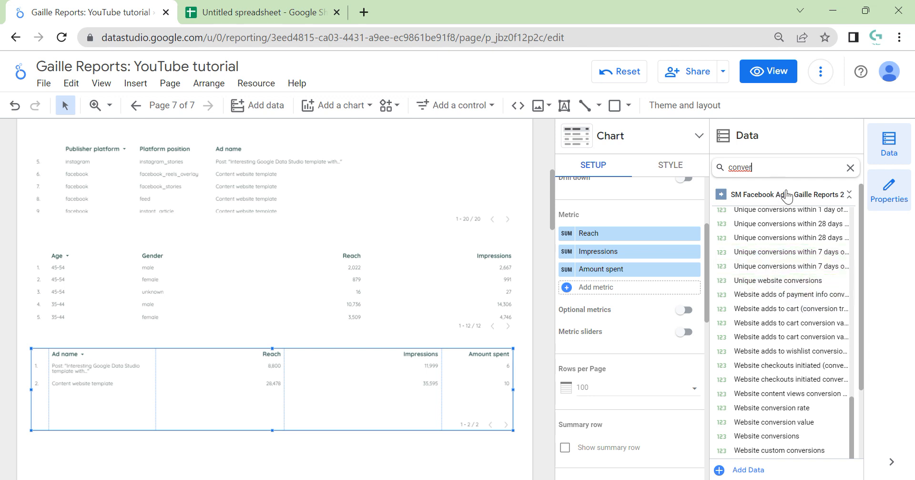
text(sion)
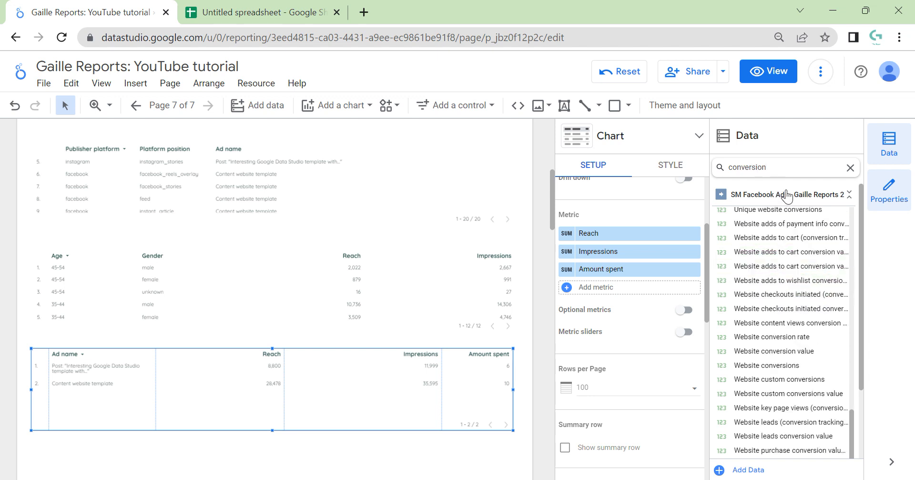
scroll(802, 249, up, 4)
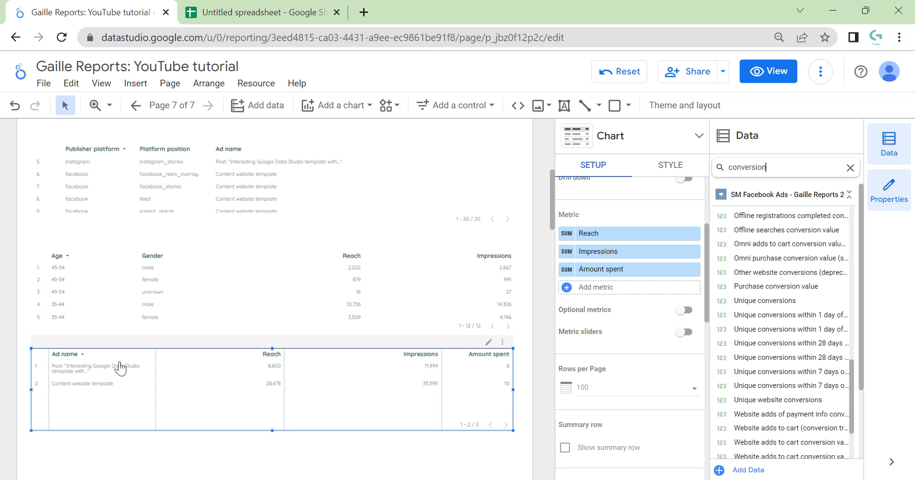
Replace the Ad name dimension of the lowest table with Campaign name, found by searching for "cam".
scroll(620, 232, up, 3)
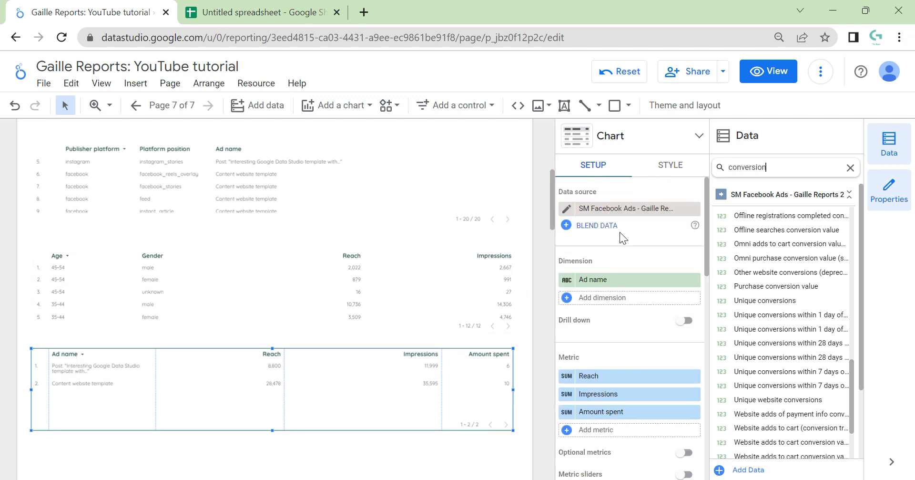
click(603, 275)
text(cam)
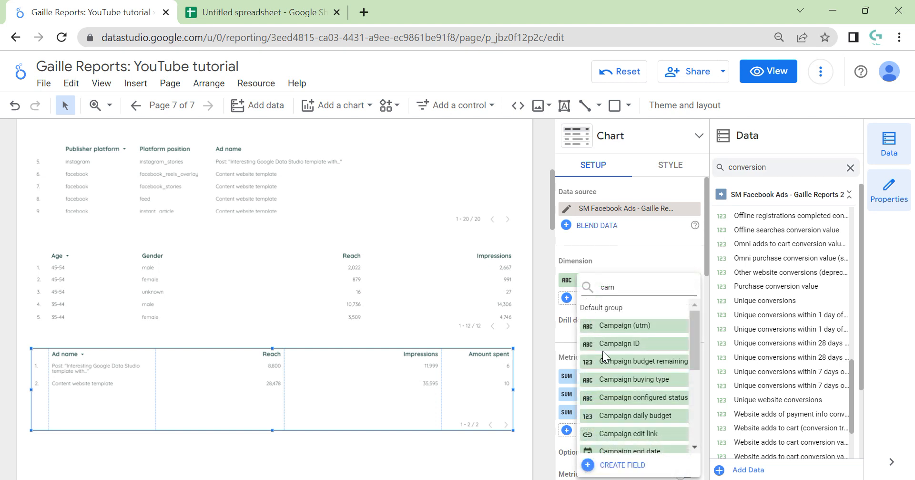
scroll(661, 404, down, 4)
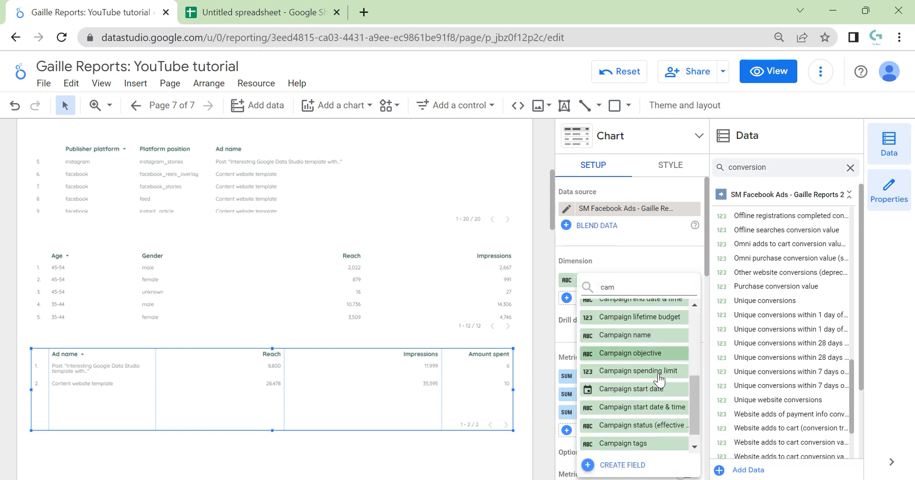
click(641, 334)
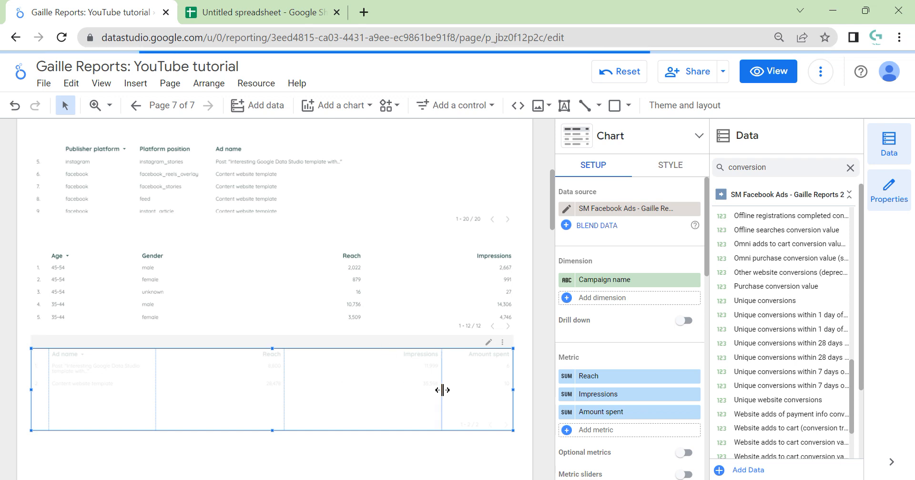
Add Link clicks as a metric, found by searching for "clicks", and widen the Campaign name column until each name fits one line.
click(581, 430)
text(cl)
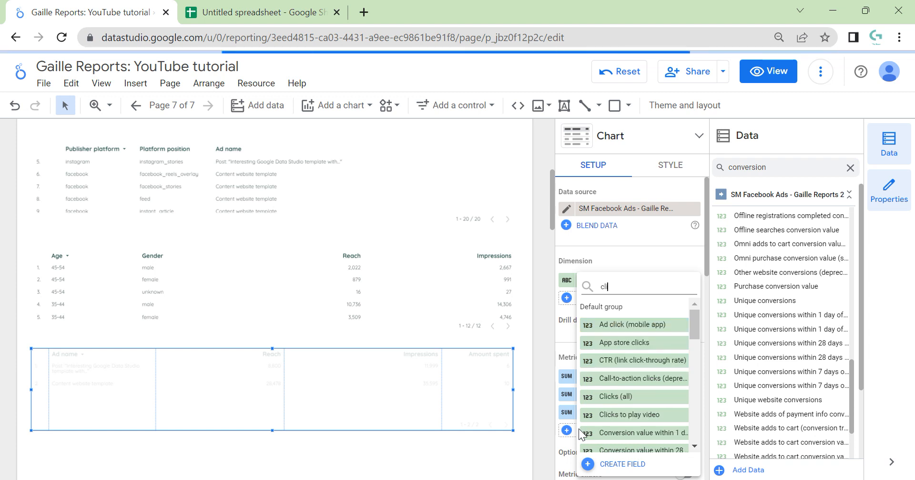
text(icks)
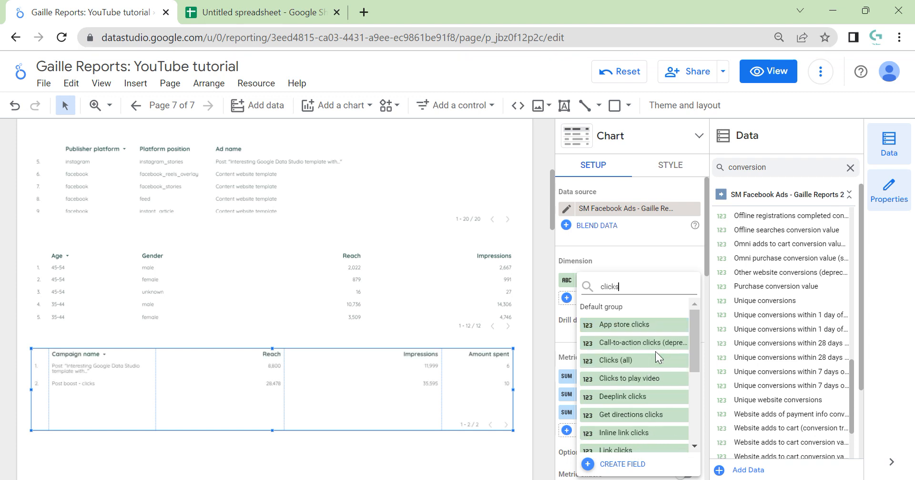
scroll(654, 368, down, 3)
click(619, 309)
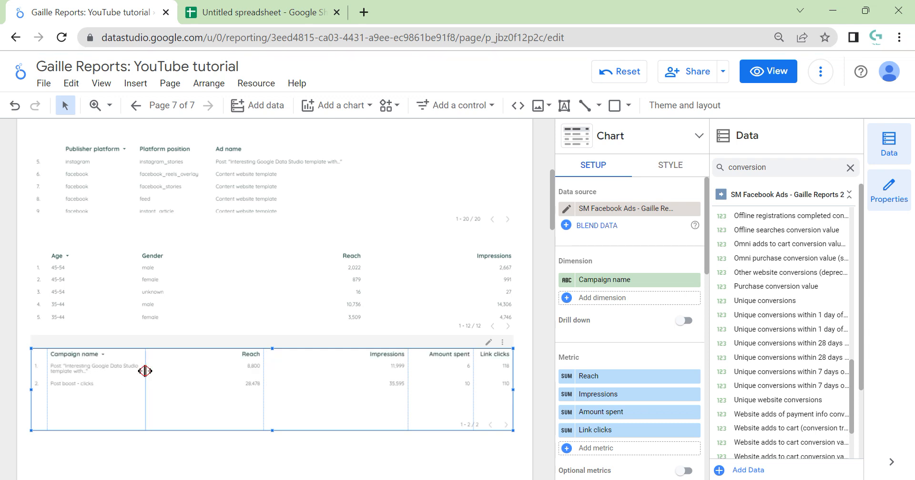
drag(145, 372, 187, 372)
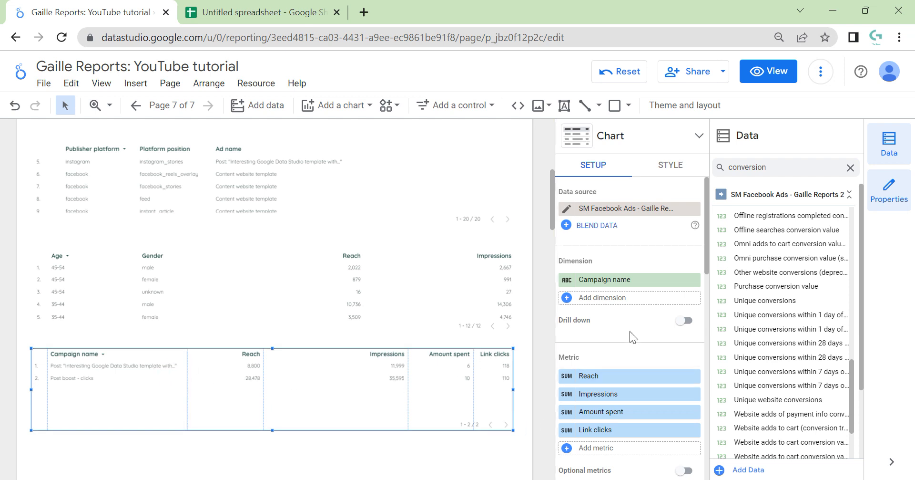
Show a summary row in the campaign table and narrow its Impressions and Amount spent columns to even out the spacing.
scroll(631, 331, down, 4)
click(599, 421)
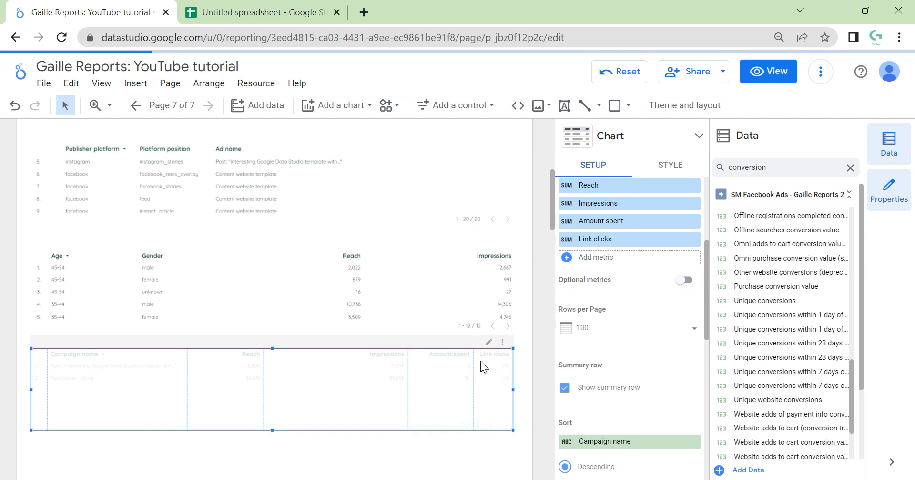
click(408, 380)
drag(403, 382, 330, 380)
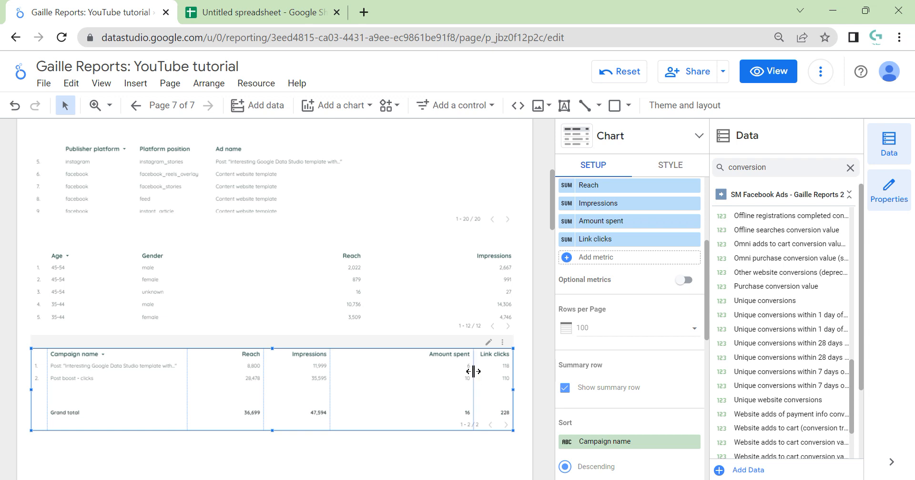
drag(474, 371, 419, 382)
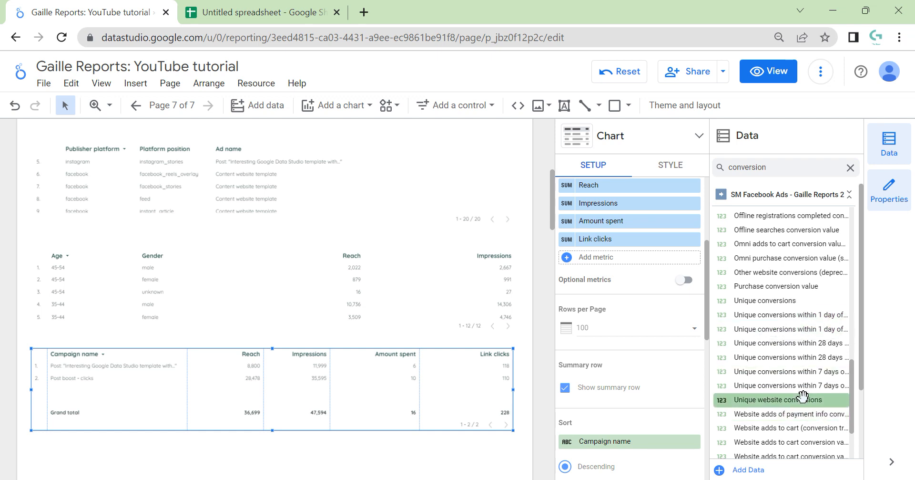
Examine the available conversion fields, and clear the search to look through the complete field list.
scroll(800, 396, down, 3)
scroll(800, 396, up, 4)
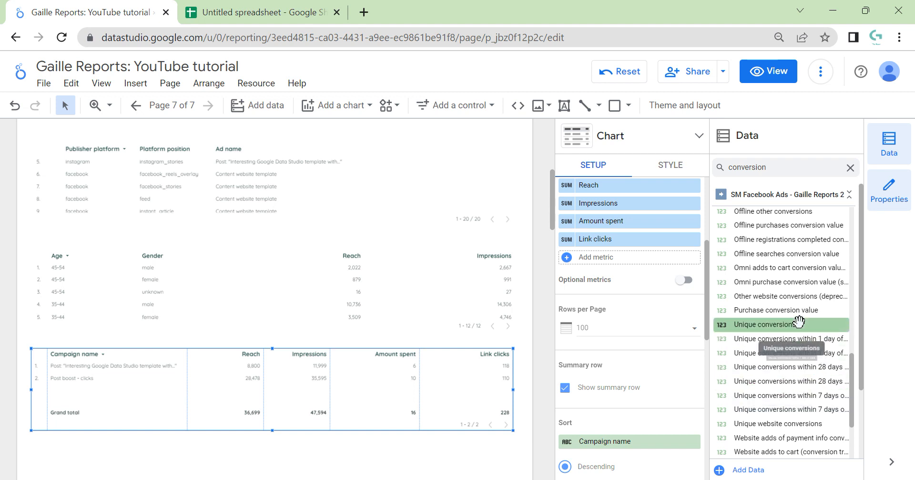
scroll(799, 322, down, 5)
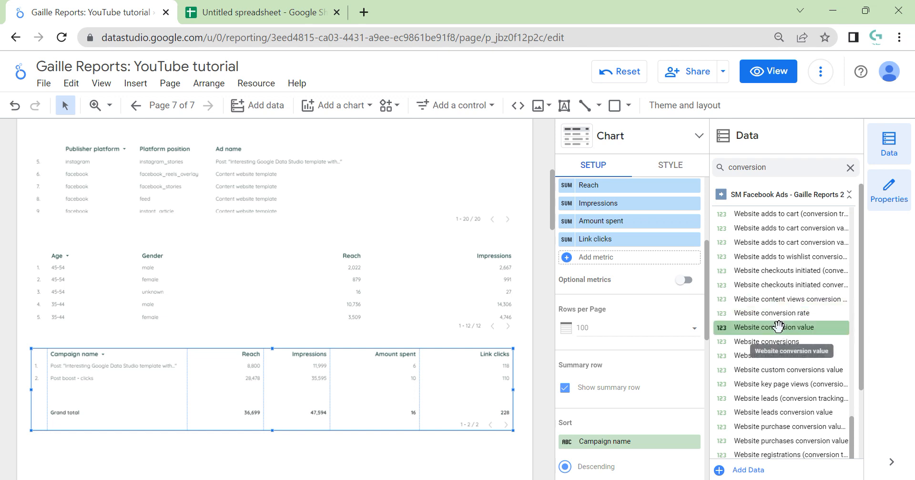
scroll(780, 329, down, 1)
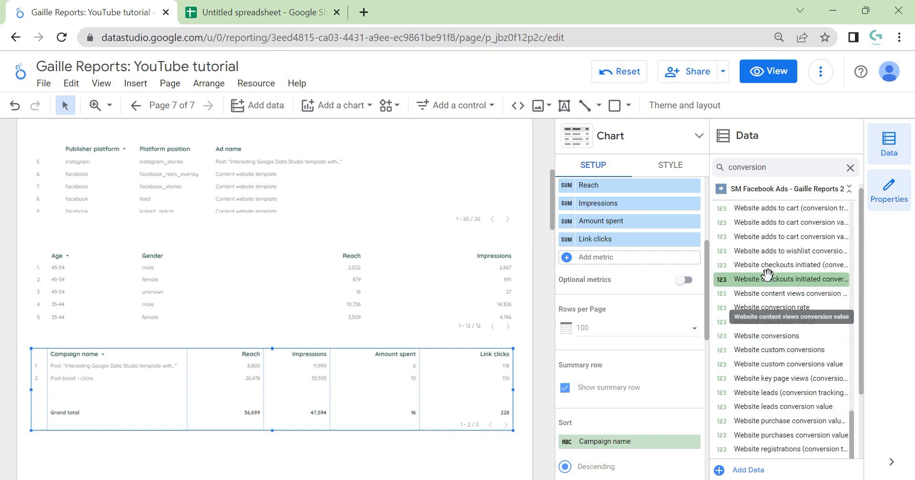
scroll(806, 267, up, 4)
click(850, 167)
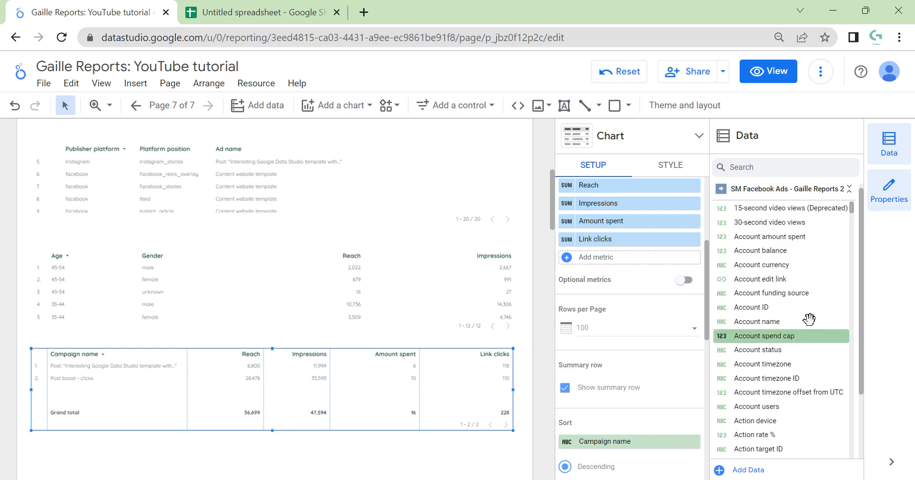
scroll(806, 312, down, 10)
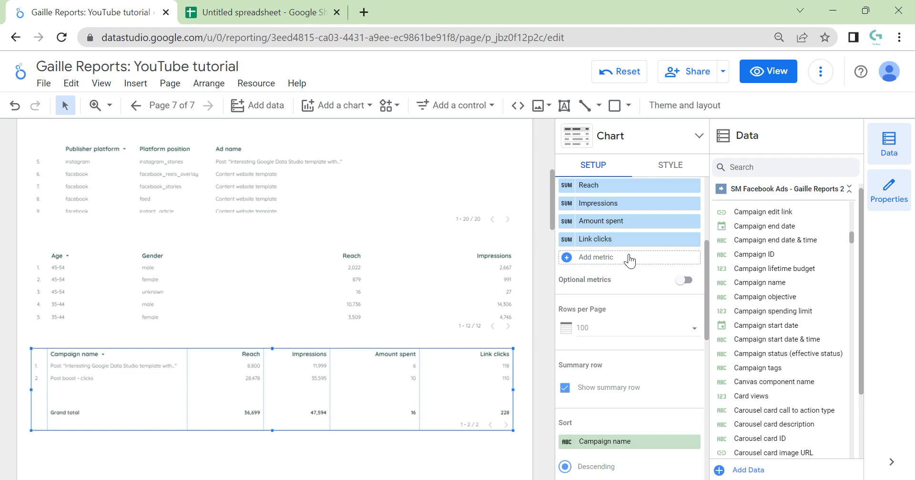
Add On-Facebook leads as a metric to the campaign table, found by searching for "on-fa", and widen its column.
click(646, 263)
text(on)
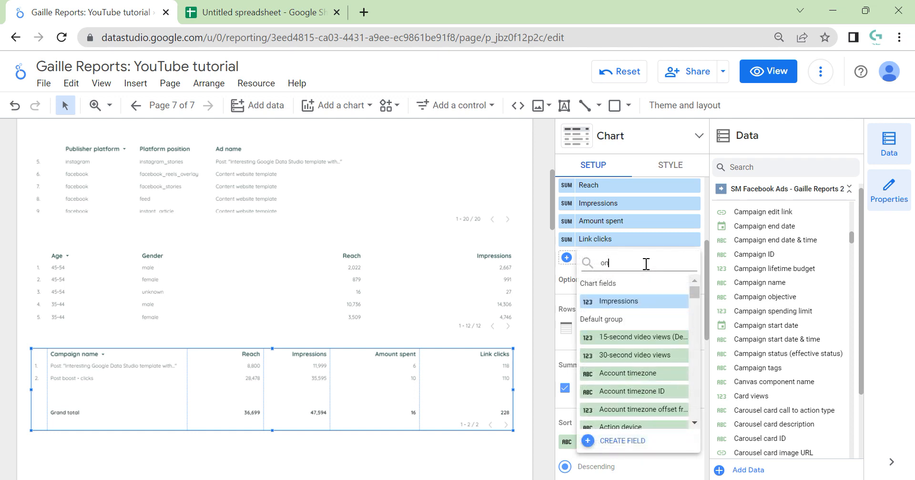
text(-fa)
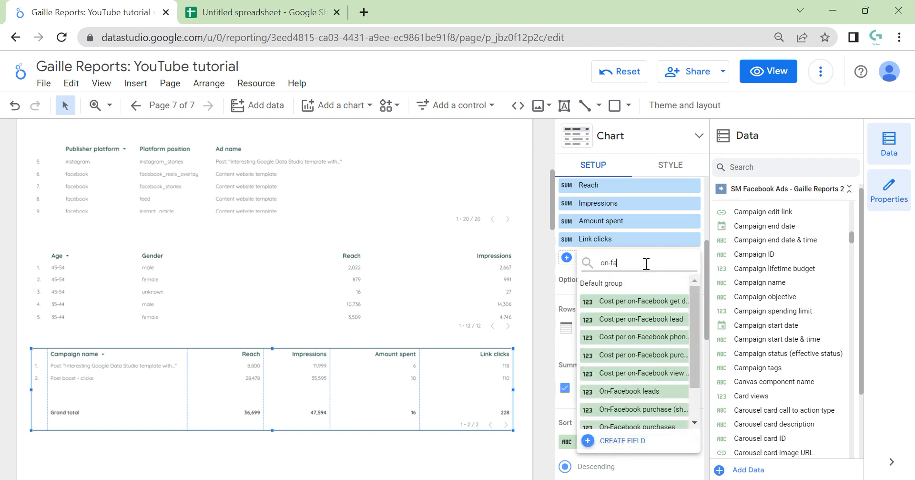
click(671, 386)
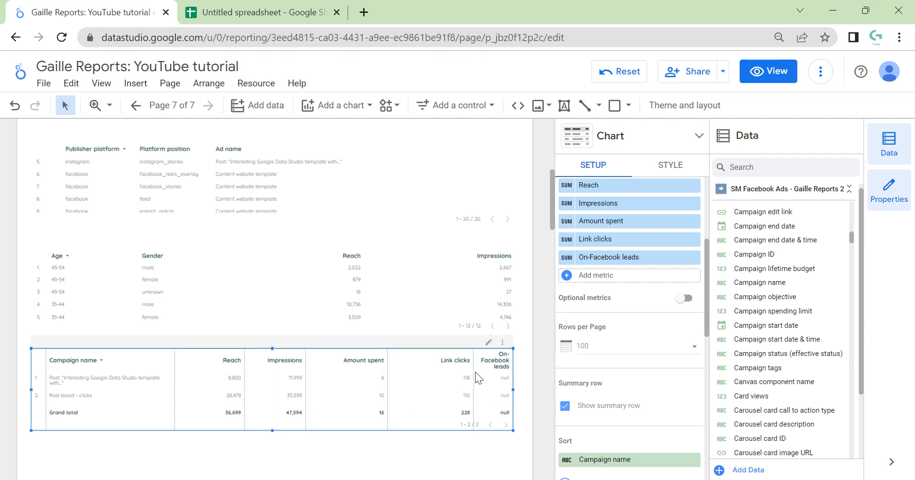
drag(474, 374, 457, 376)
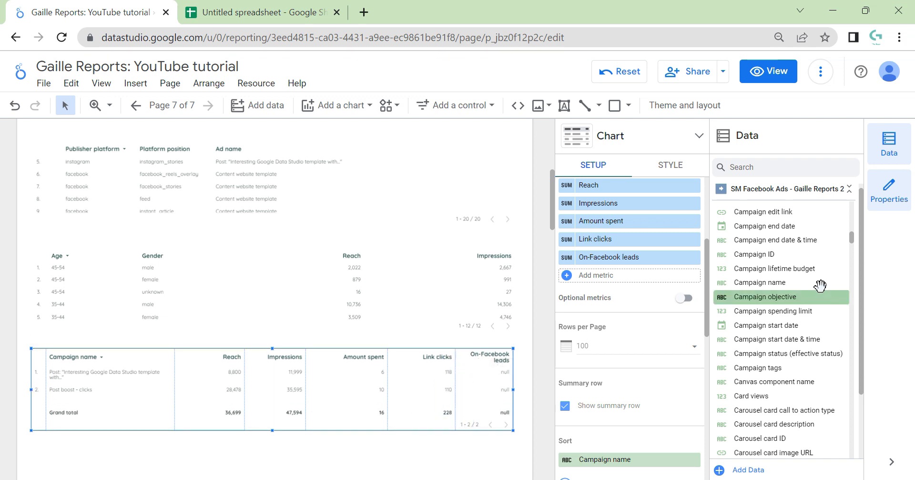
Return to the start of the field list and review the report's ad details, platform, age and gender, and campaign tables.
scroll(816, 267, up, 5)
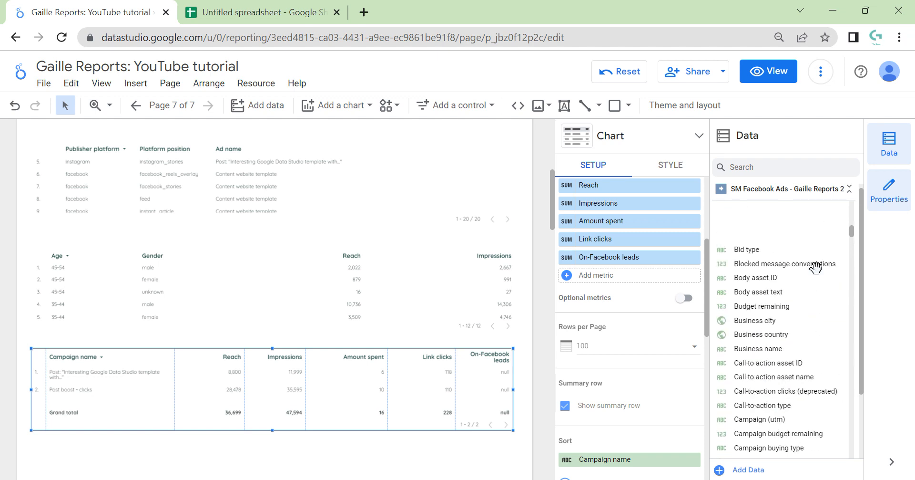
scroll(816, 267, up, 5)
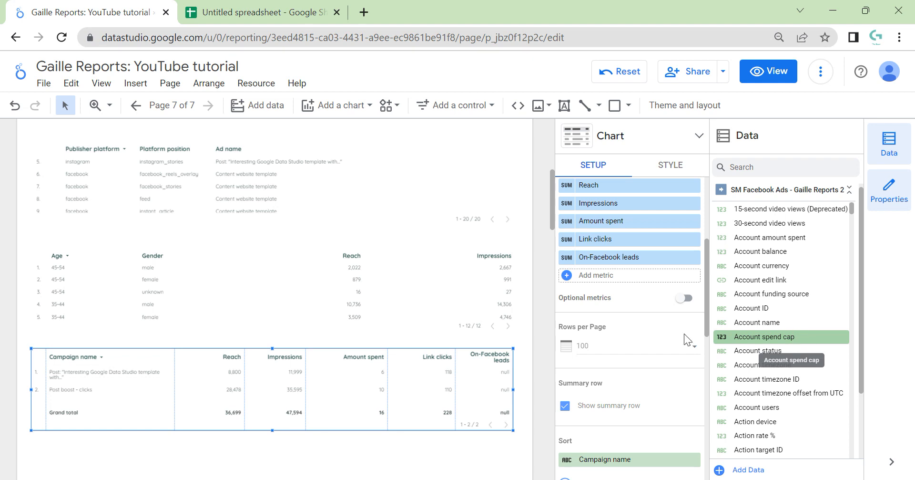
scroll(530, 219, up, 2)
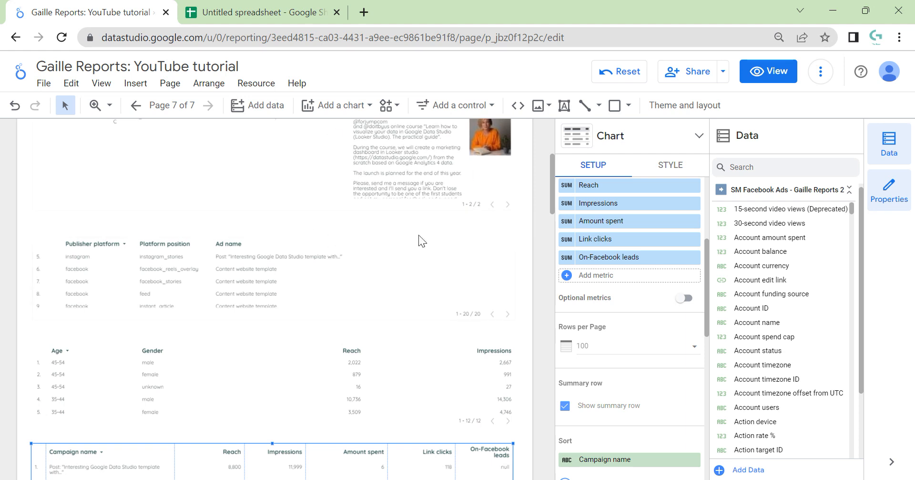
scroll(529, 213, up, 3)
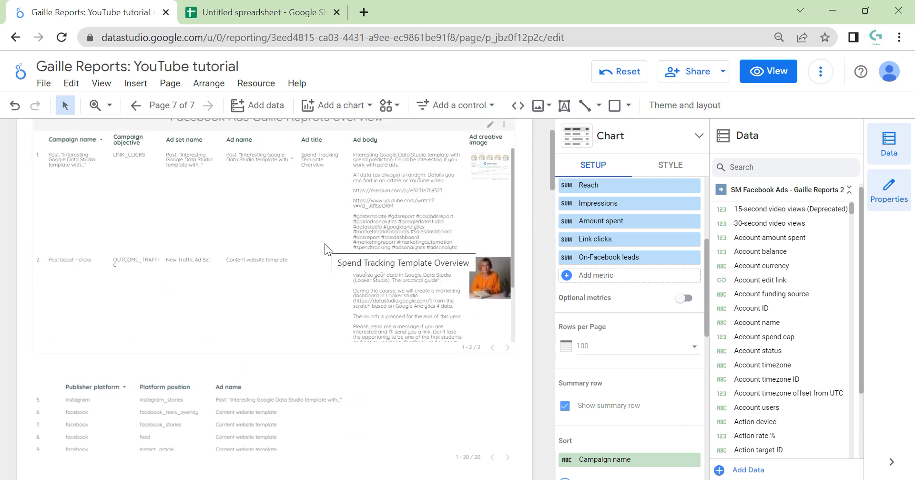
scroll(325, 243, down, 6)
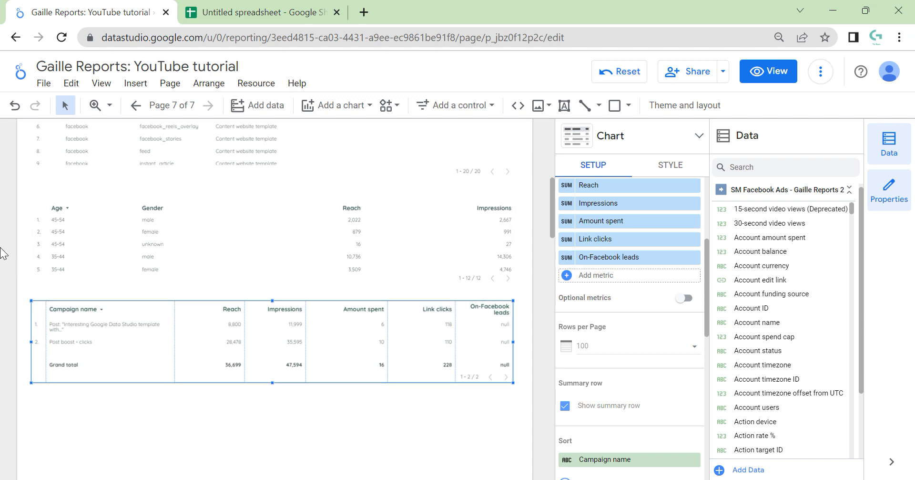
scroll(36, 252, up, 3)
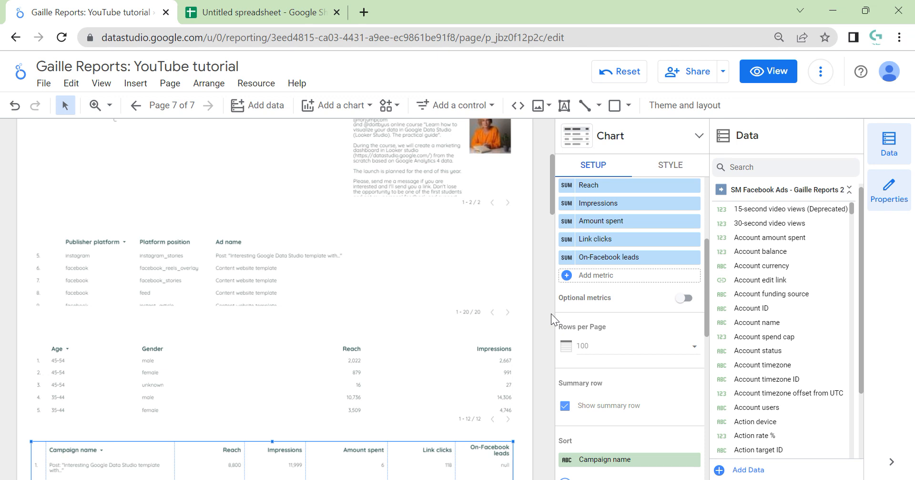
scroll(551, 314, down, 1)
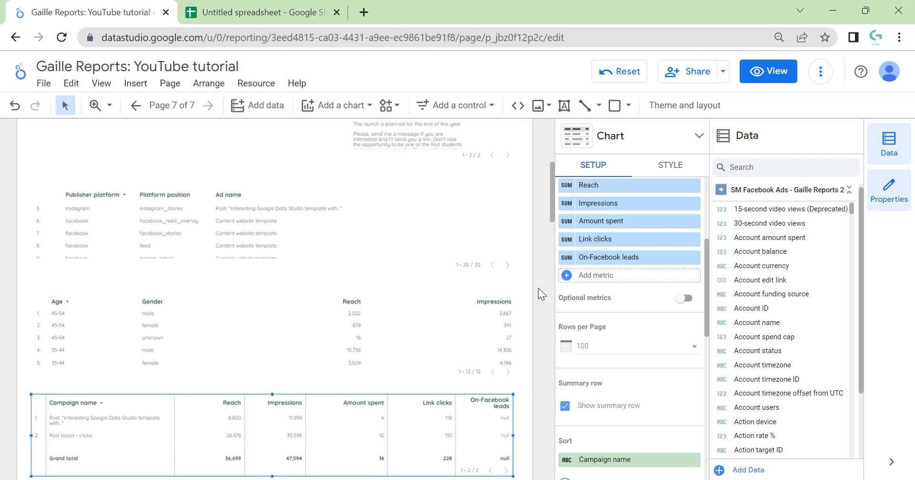
scroll(511, 318, down, 3)
scroll(524, 402, down, 1)
scroll(534, 404, down, 1)
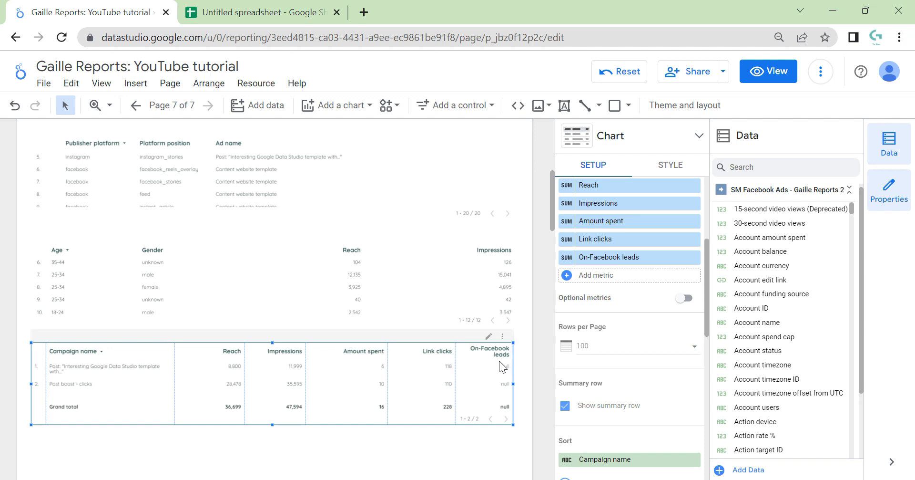
Examine the data source's available fields, from account and campaign fields through contacts, conversions and costs to the customize product fields.
scroll(799, 329, down, 3)
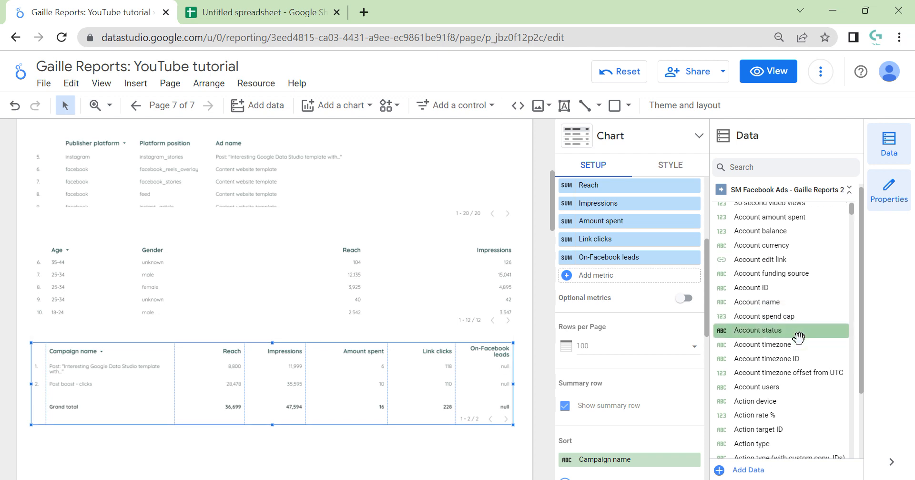
scroll(801, 332, down, 6)
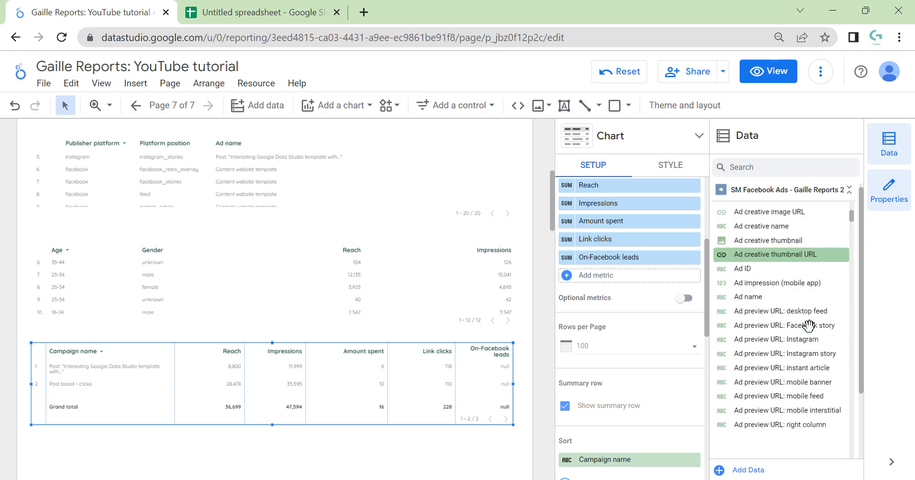
scroll(809, 325, down, 8)
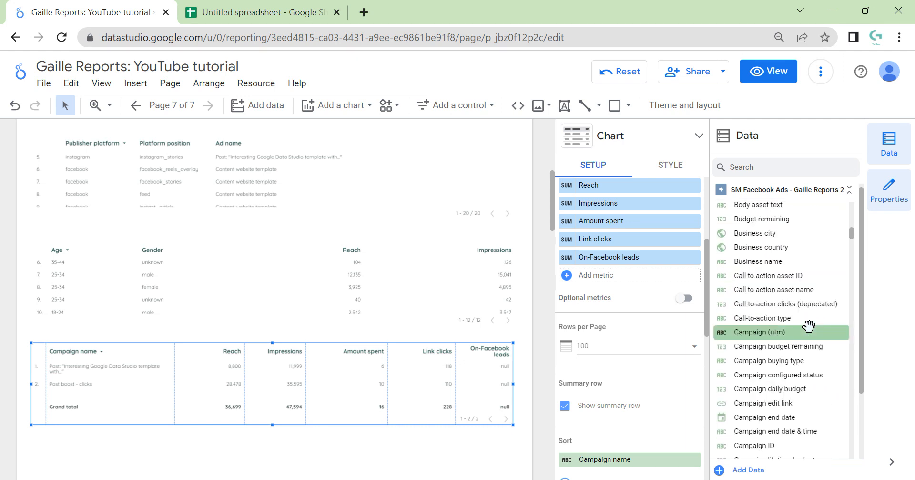
scroll(809, 326, down, 10)
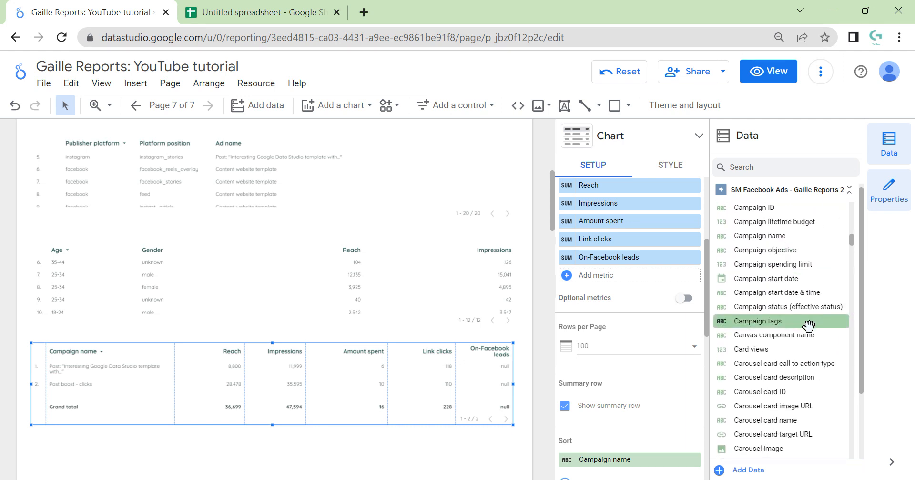
scroll(809, 325, down, 5)
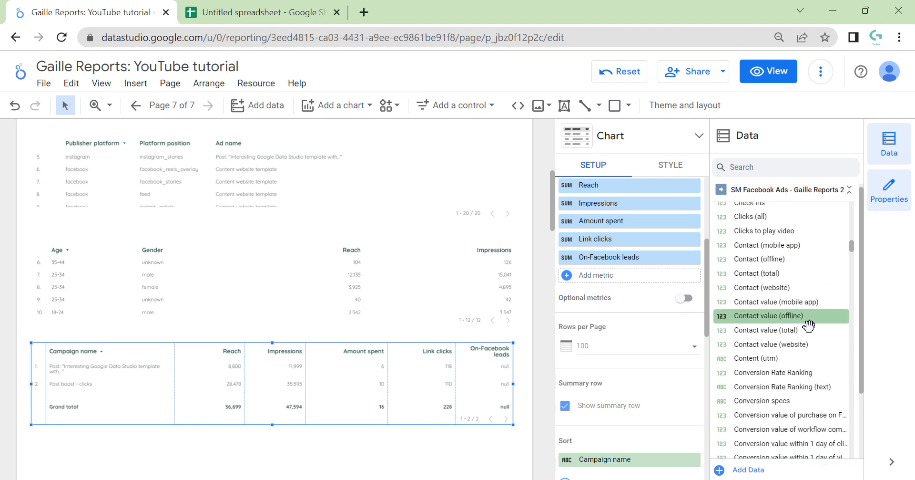
scroll(801, 327, up, 7)
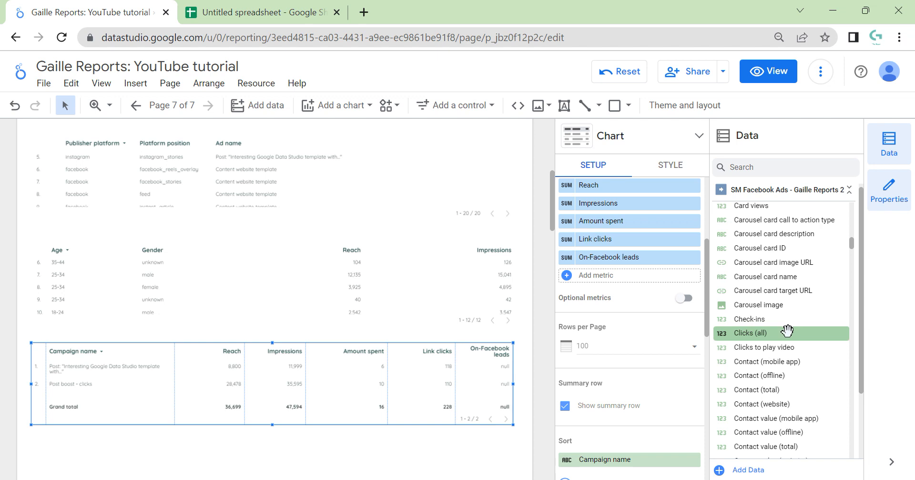
scroll(792, 333, down, 10)
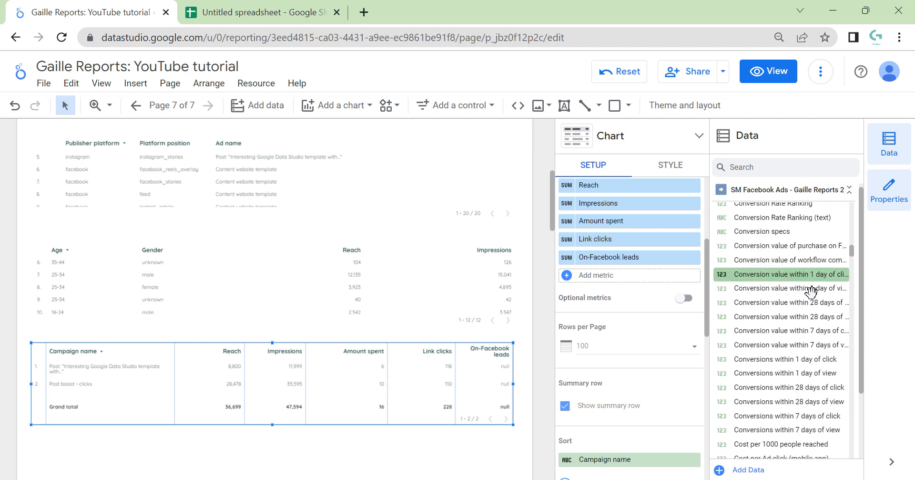
scroll(808, 358, down, 15)
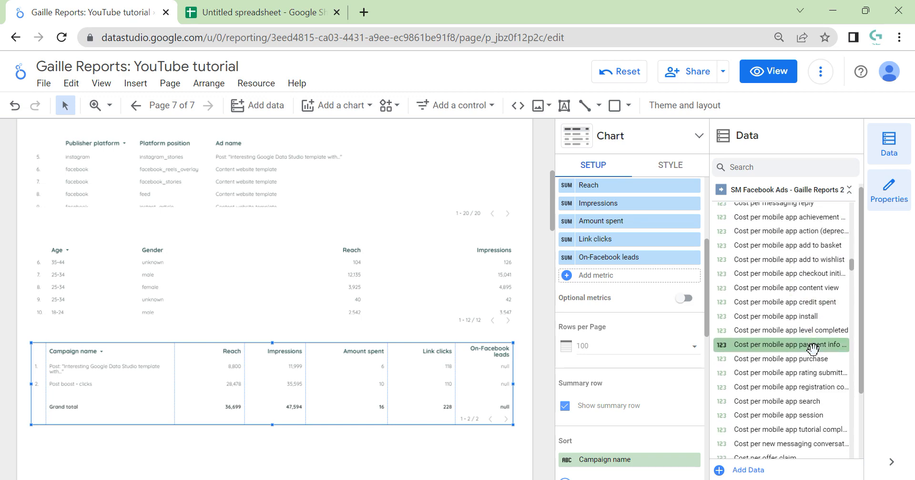
scroll(813, 349, down, 15)
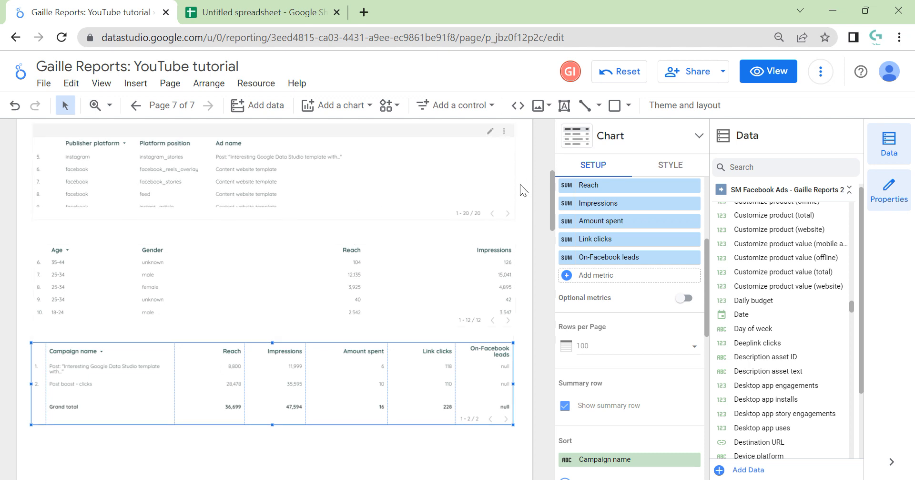
Look over the whole overview page from its header down to the campaign table and return to the header.
scroll(516, 189, up, 6)
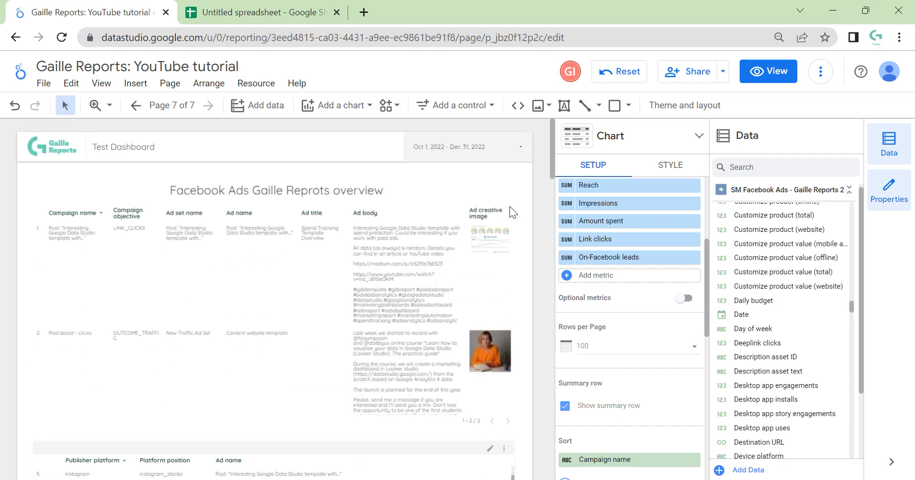
scroll(510, 206, down, 6)
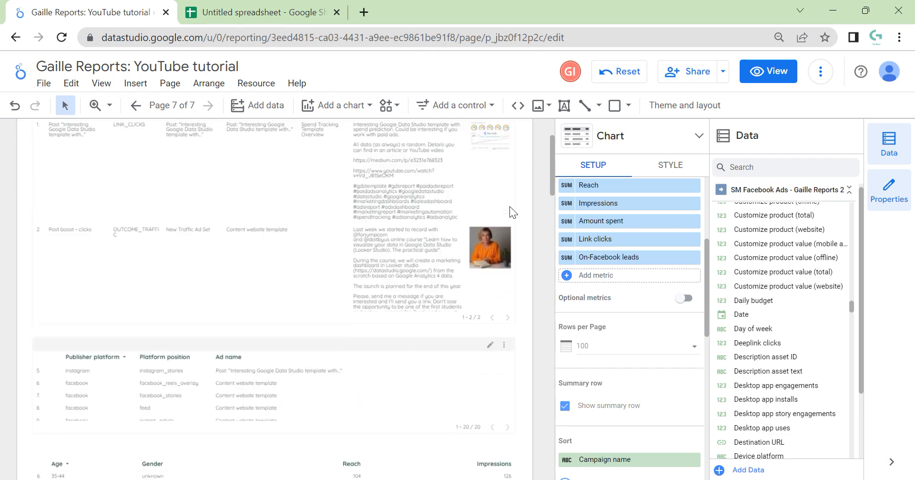
scroll(198, 425, down, 2)
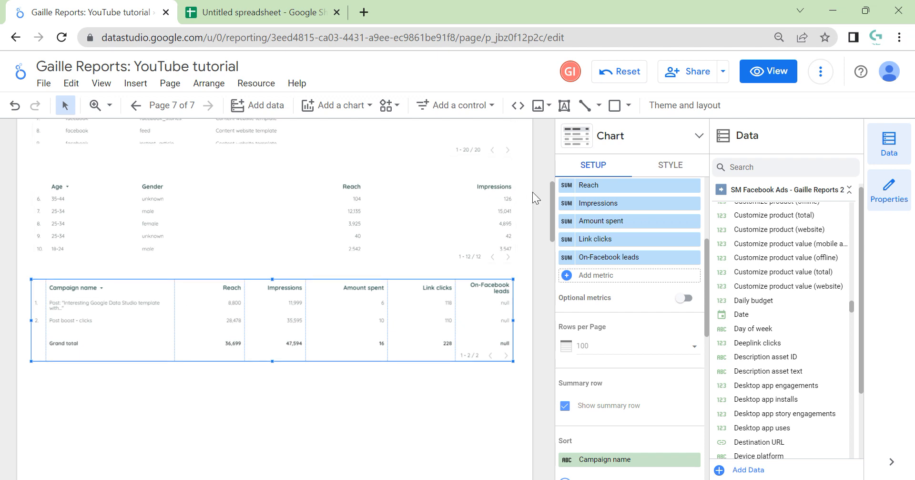
scroll(542, 198, up, 7)
scroll(541, 198, up, 1)
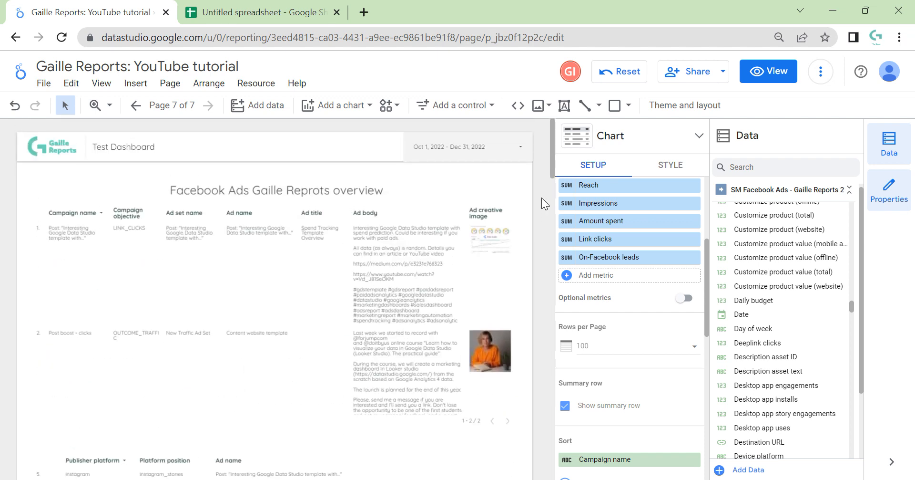